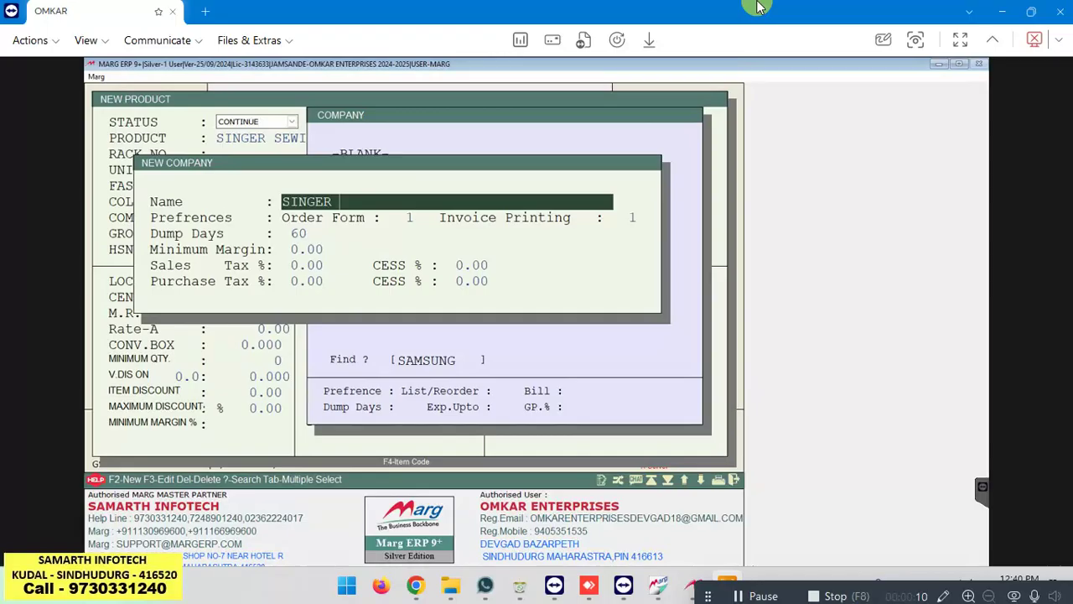
- Save SINGER as a new company with the default preferences and assign it to the product
left_click(965, 35)
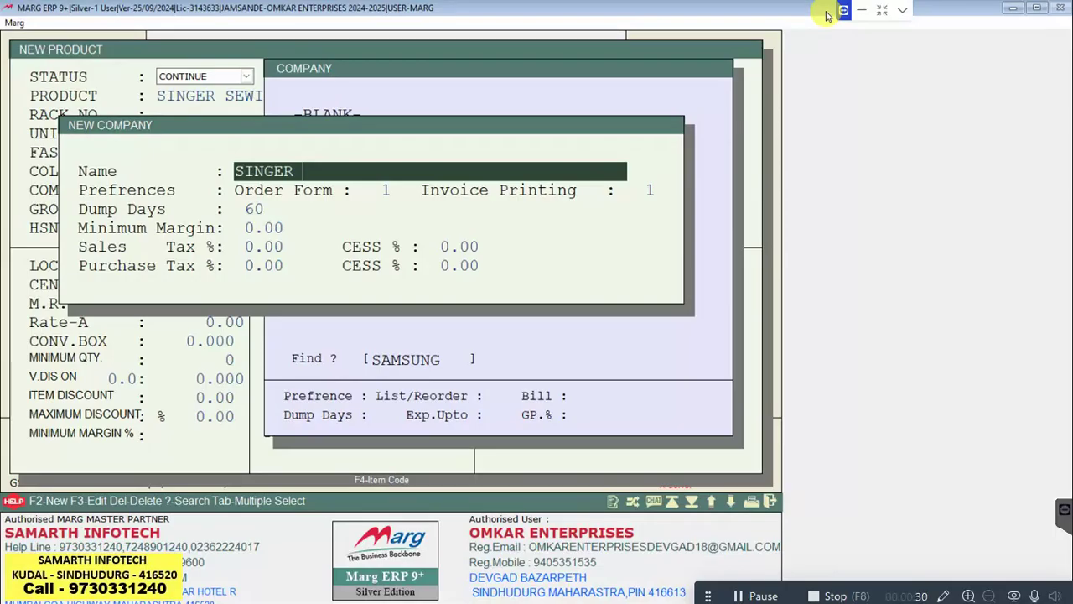
key("Return")
key("Return")
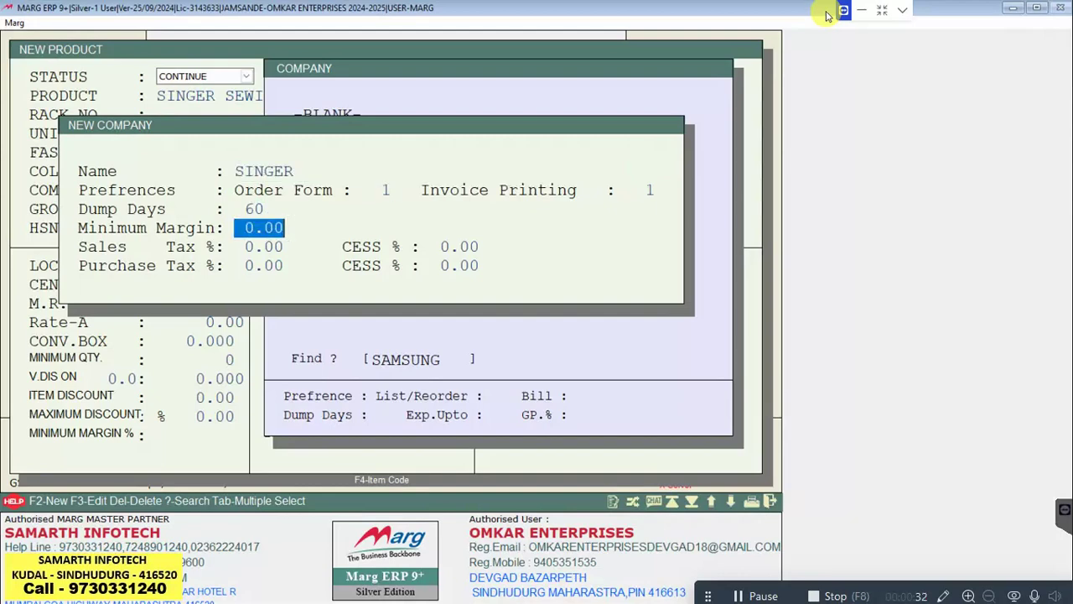
key("Return")
key("Escape")
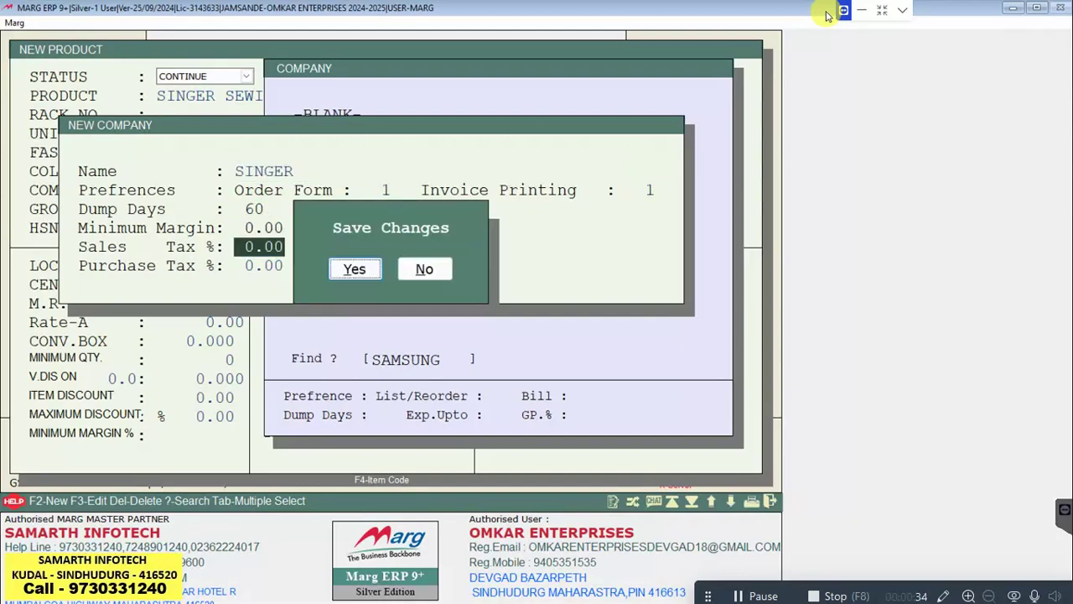
key("Return")
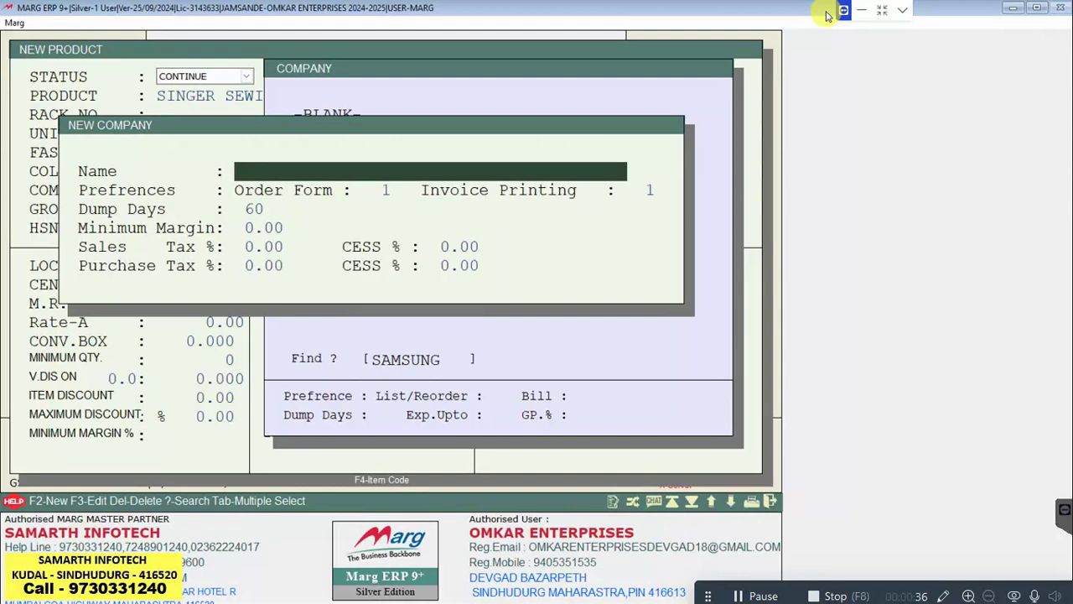
key("Escape")
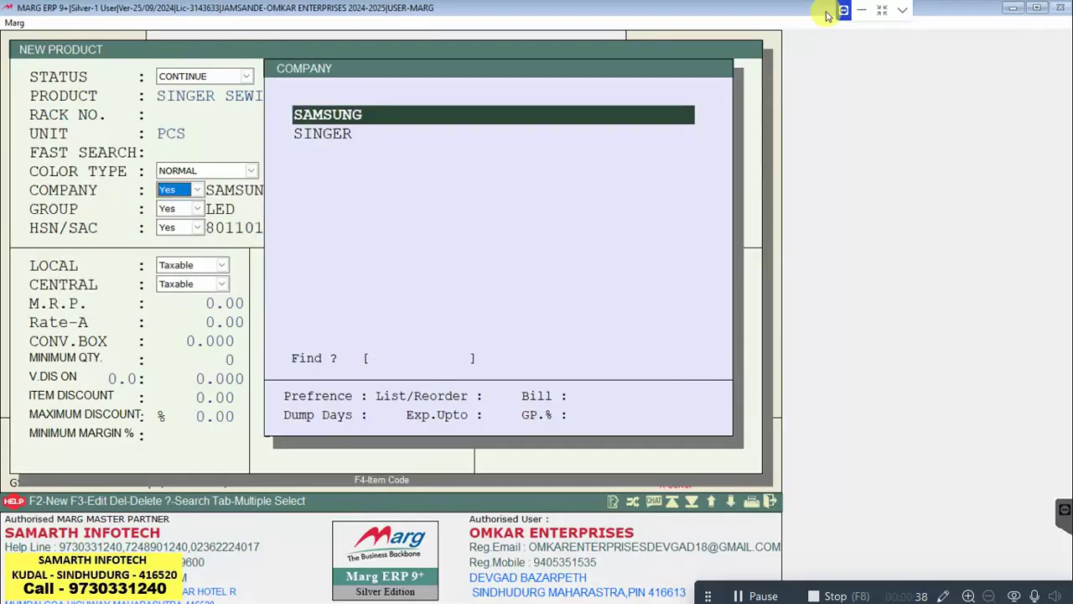
key("Down")
key("Return")
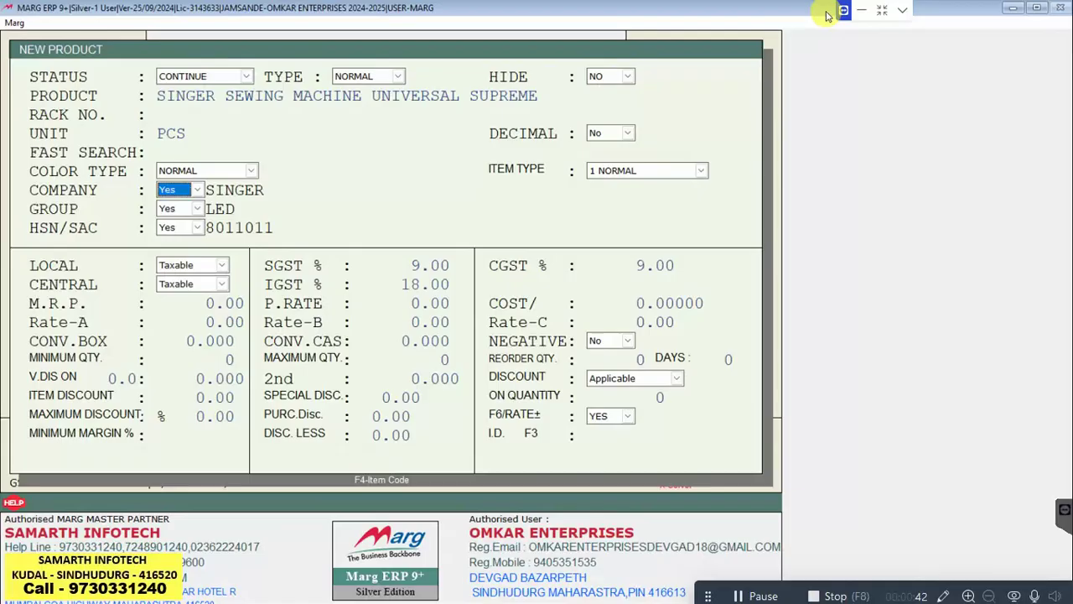
- Select the existing HSN/SAC code 8011011 for the product
key("Return")
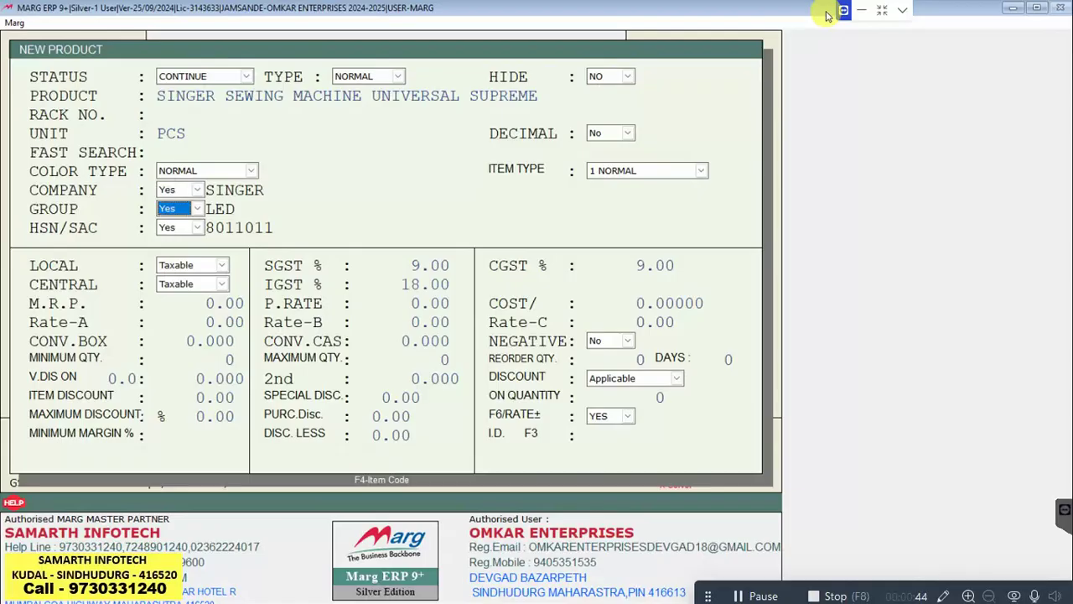
key("Return")
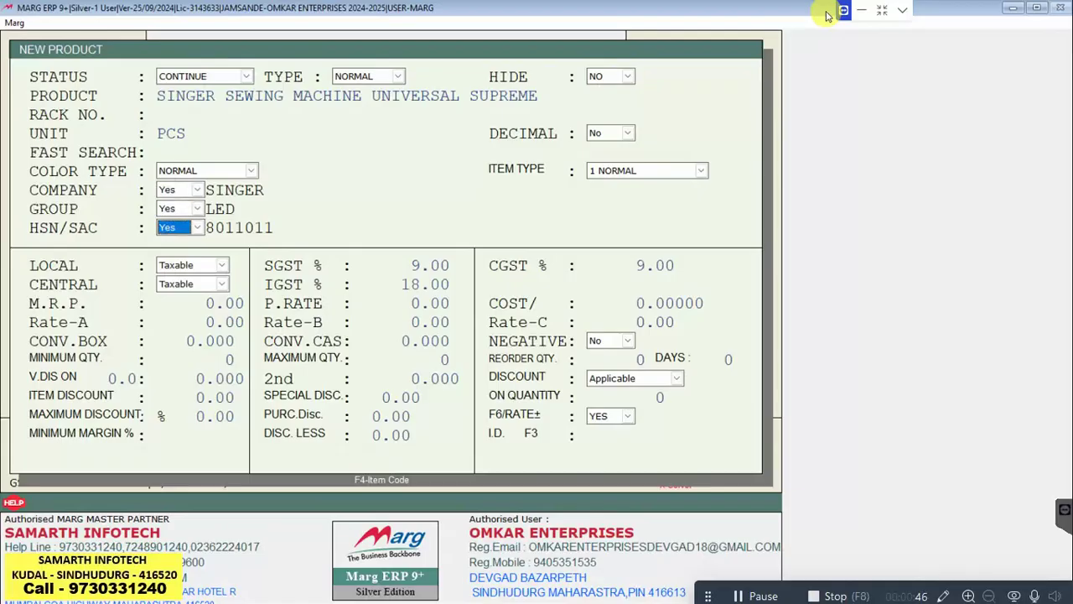
key("Return")
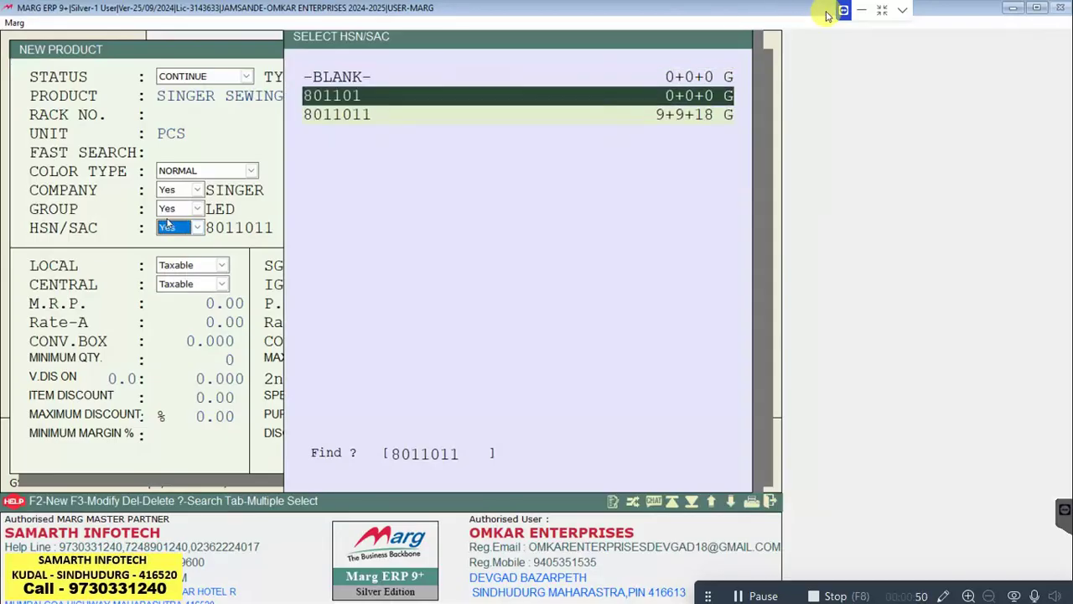
key("Down")
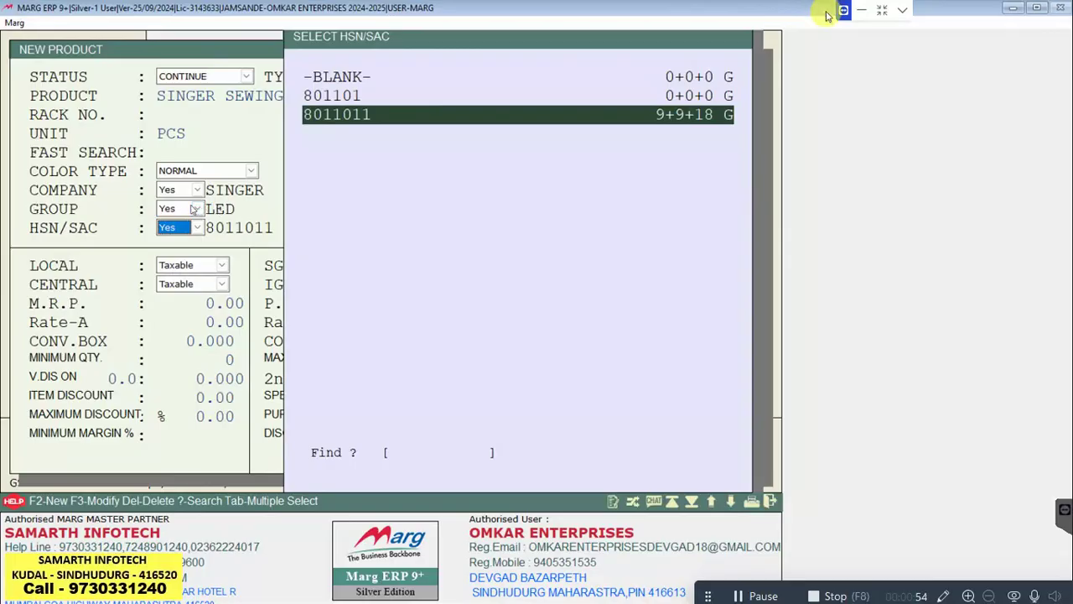
key("Return")
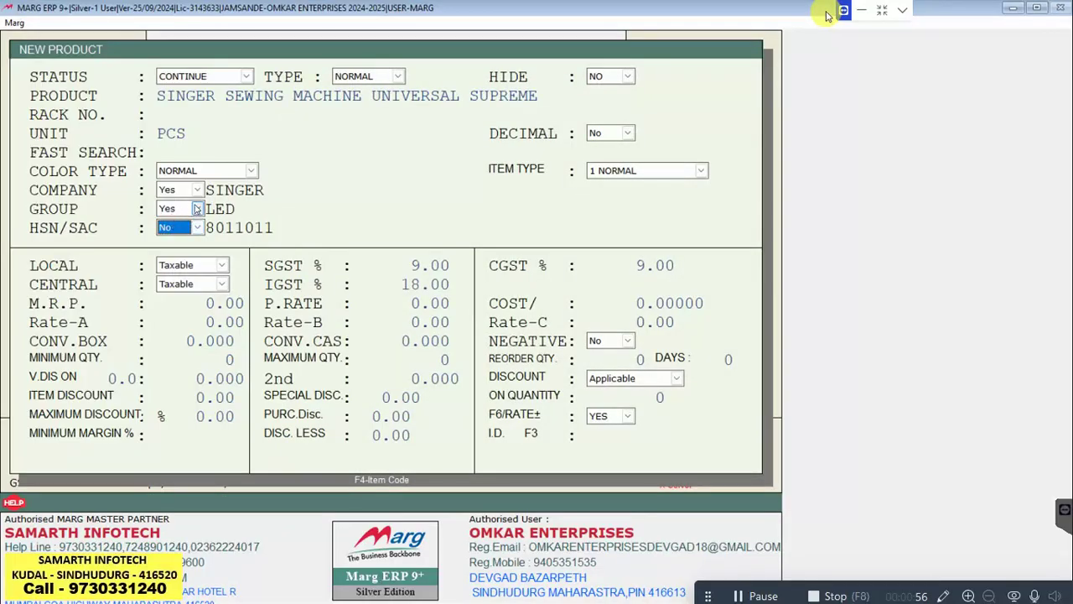
- Create a new product group named SEWING MACHINE and assign it to the product
left_click(197, 208)
left_click(180, 224)
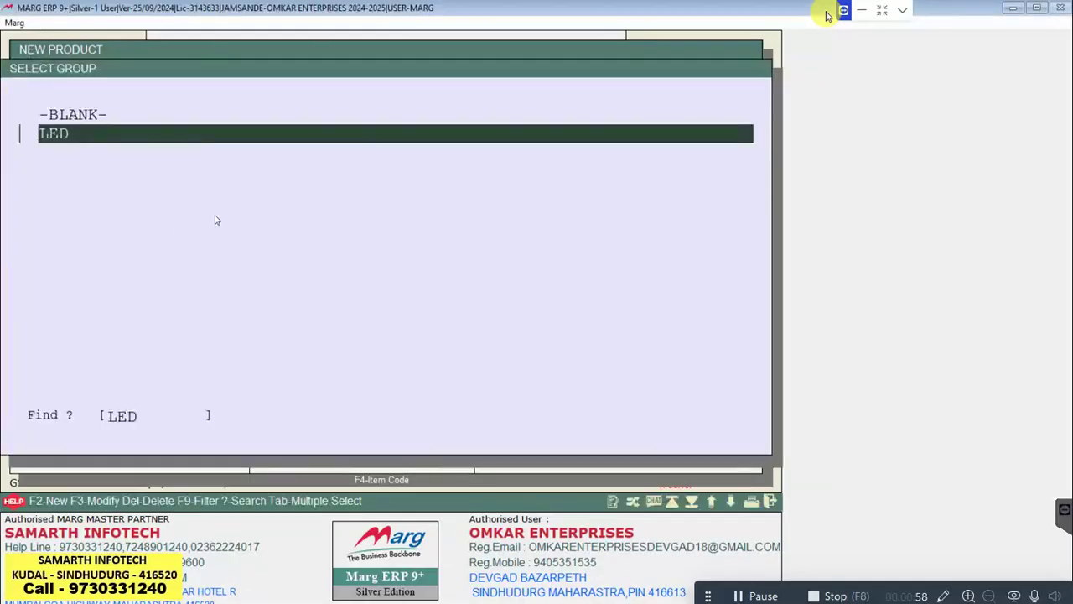
key("Up")
key("Down")
key("F2")
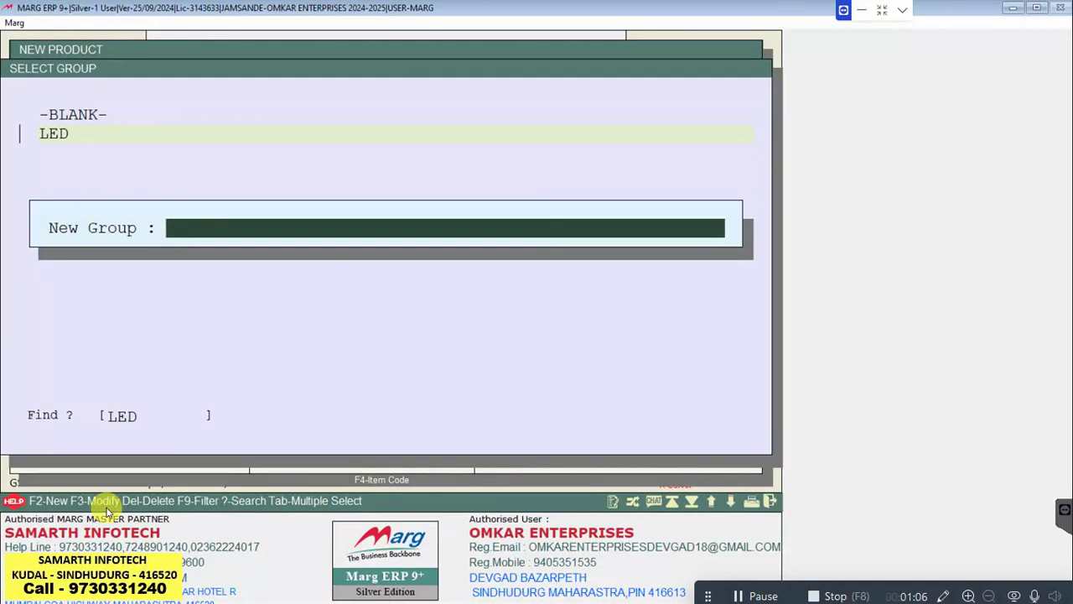
type("SEWING MACHINE")
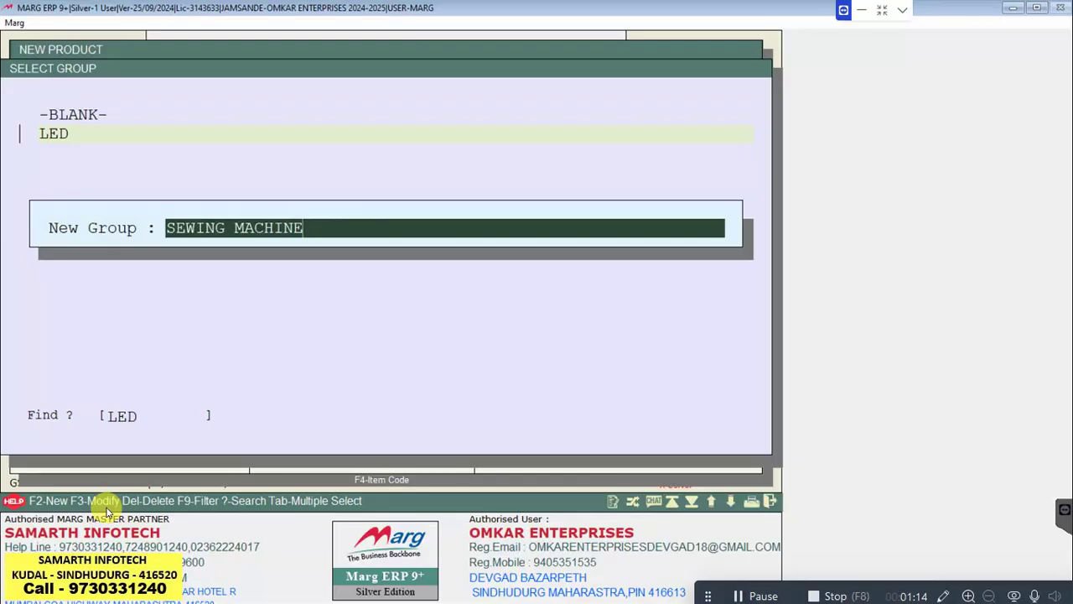
key("Return")
key("Escape")
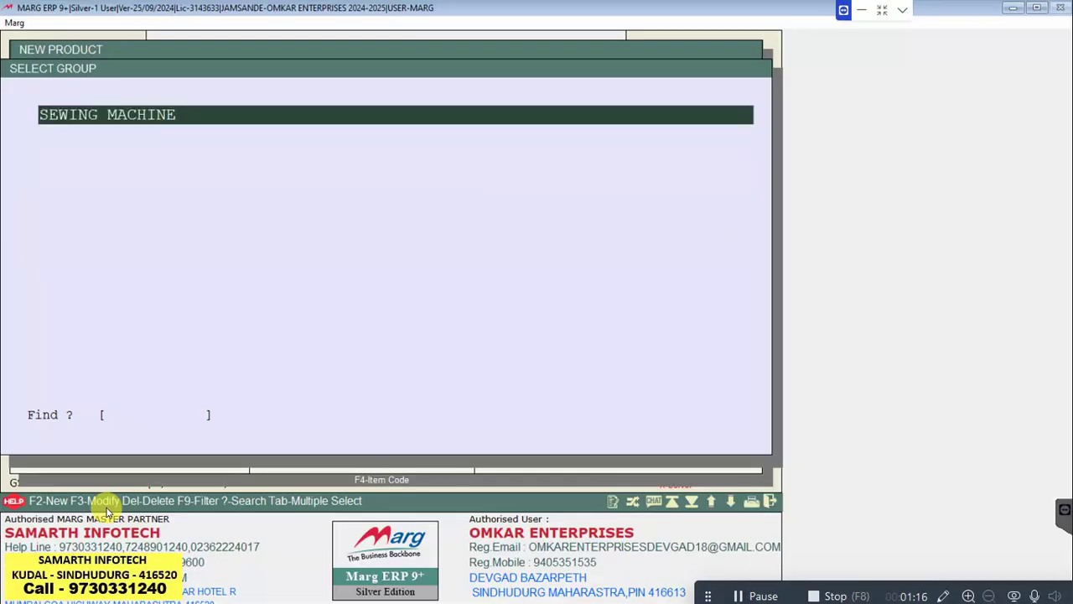
key("Return")
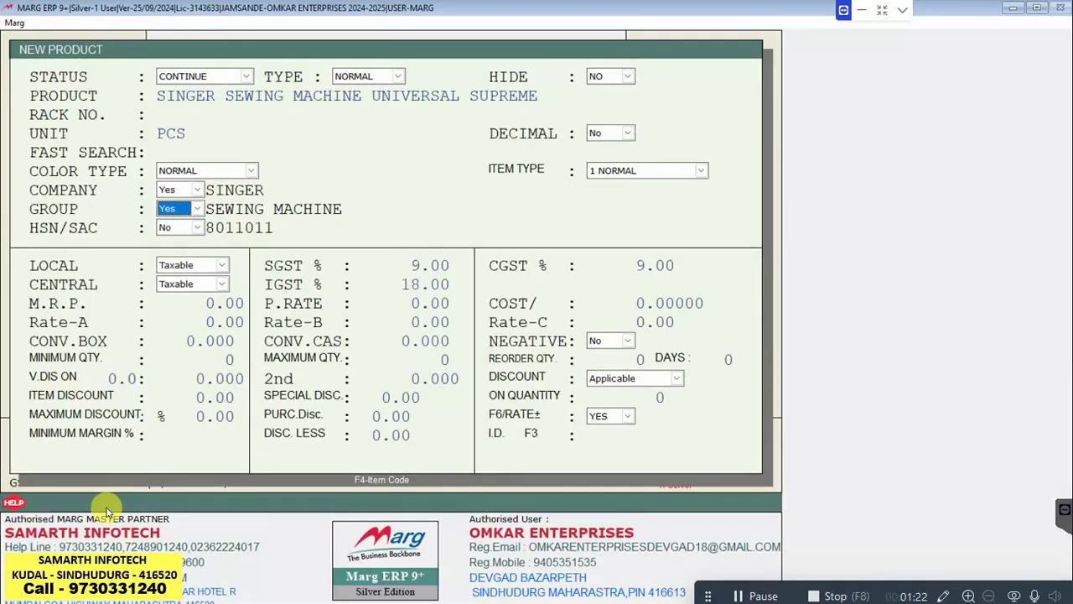
- Add a new HSN/SAC entry with code 123 and a blank short name
key("Return")
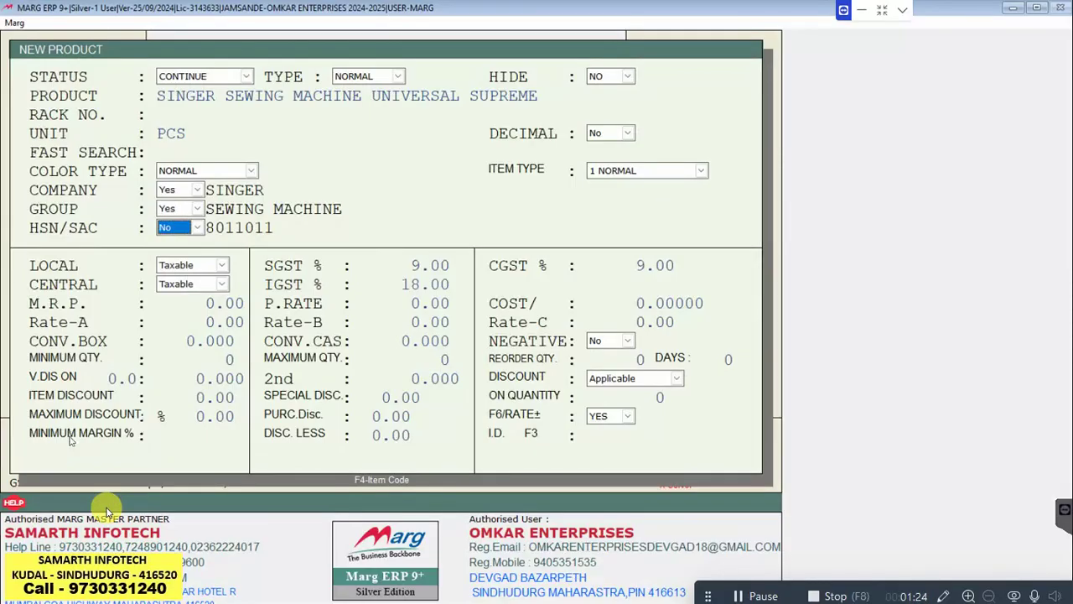
left_click(197, 228)
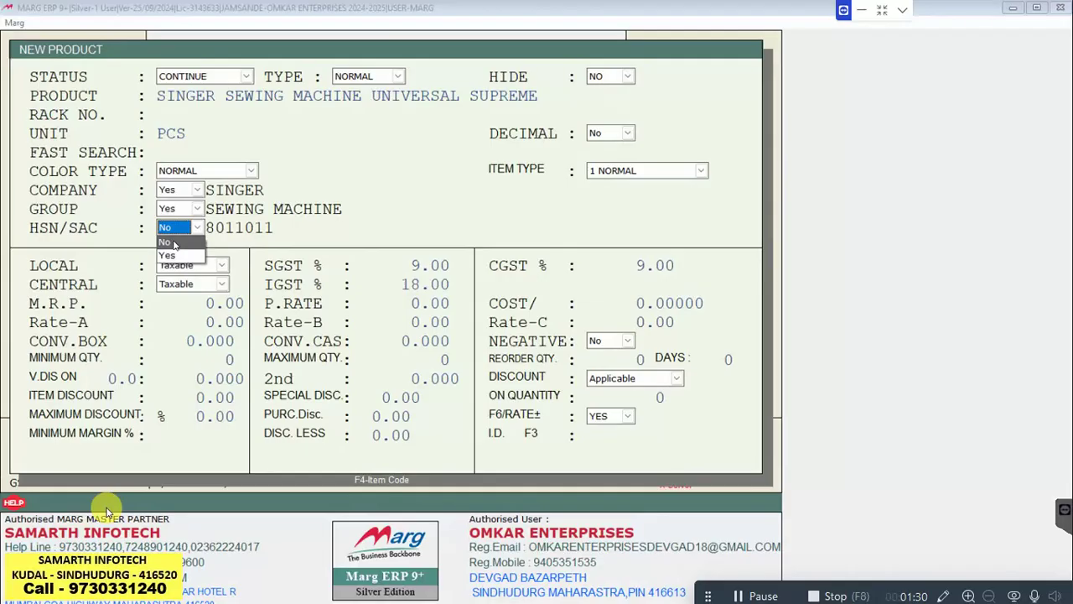
left_click(174, 243)
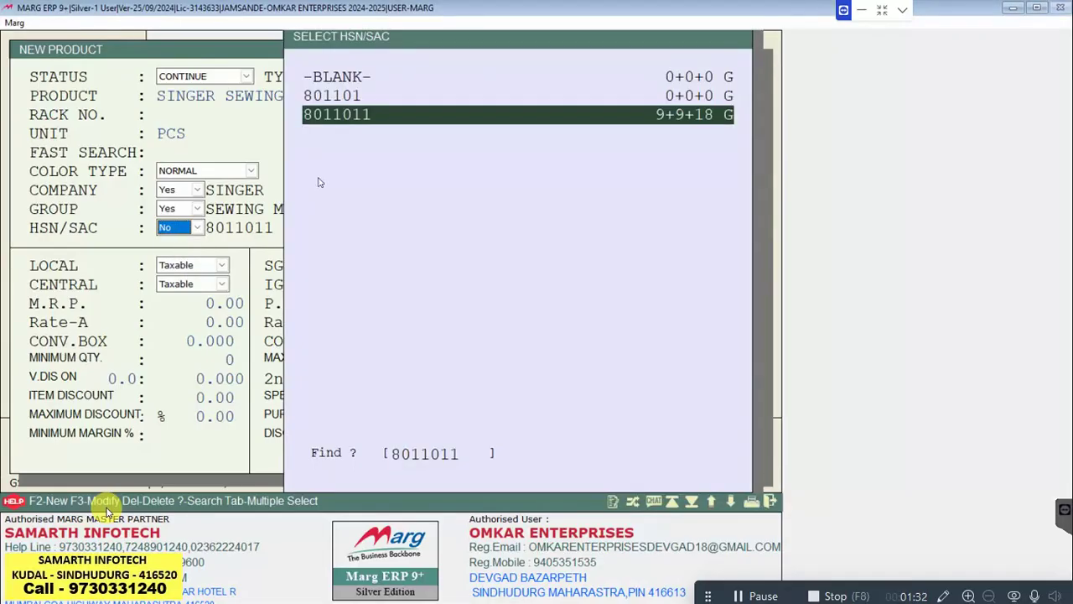
key("F2")
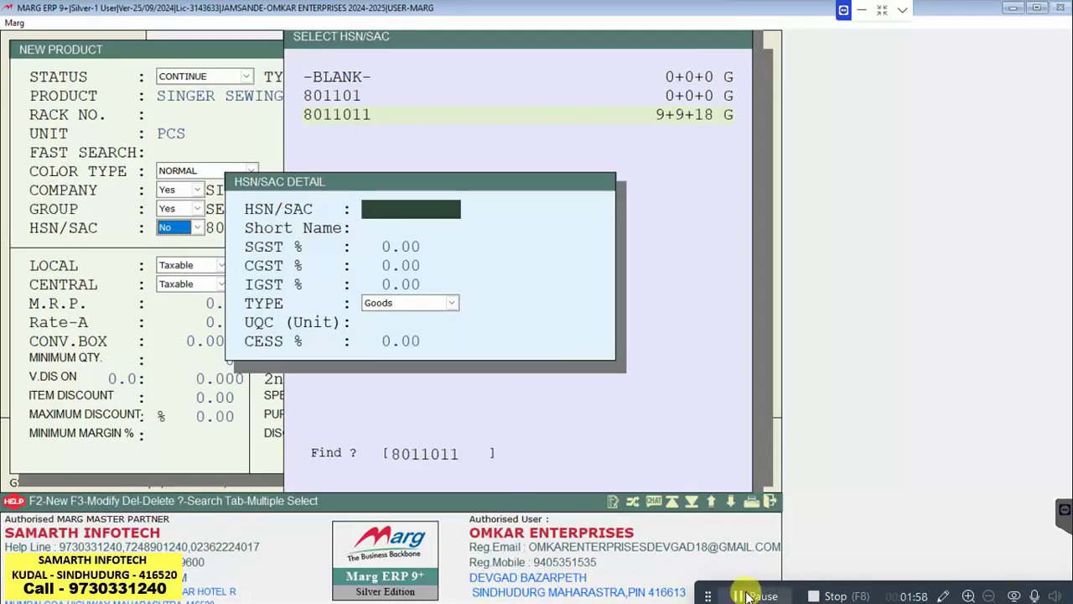
type("123")
key("Return")
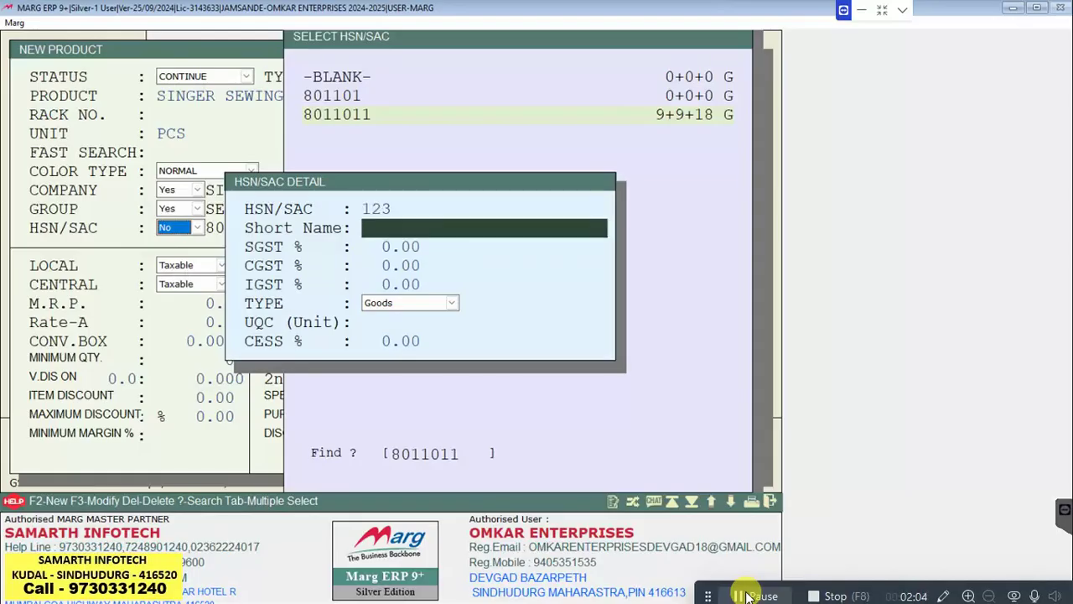
key("Return")
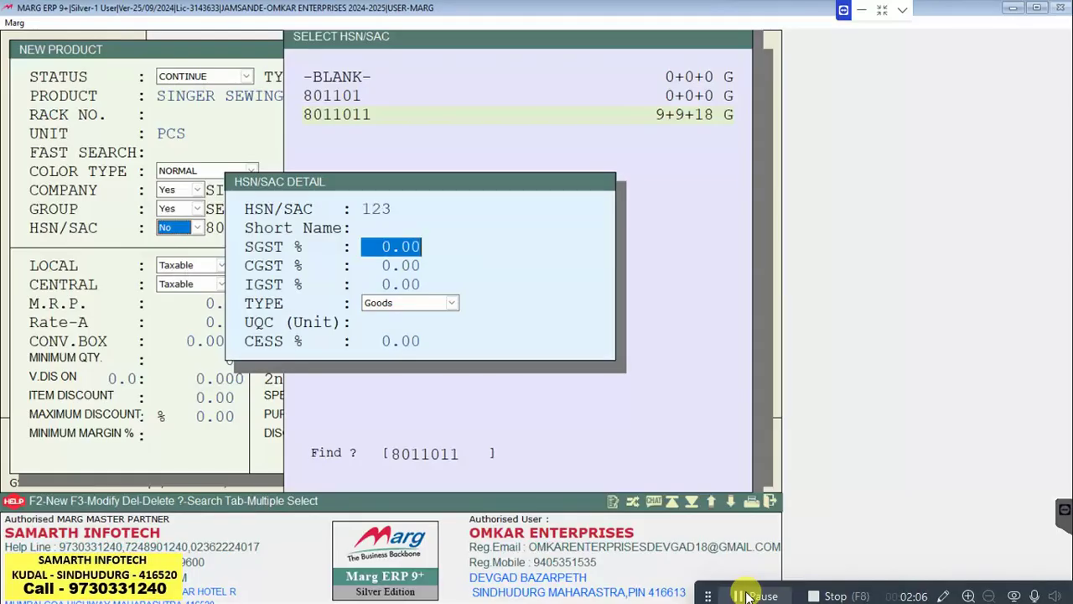
- Set the new HSN/SAC entry's SGST to 6%, keep the type as Goods and save the entry
type("6  .")
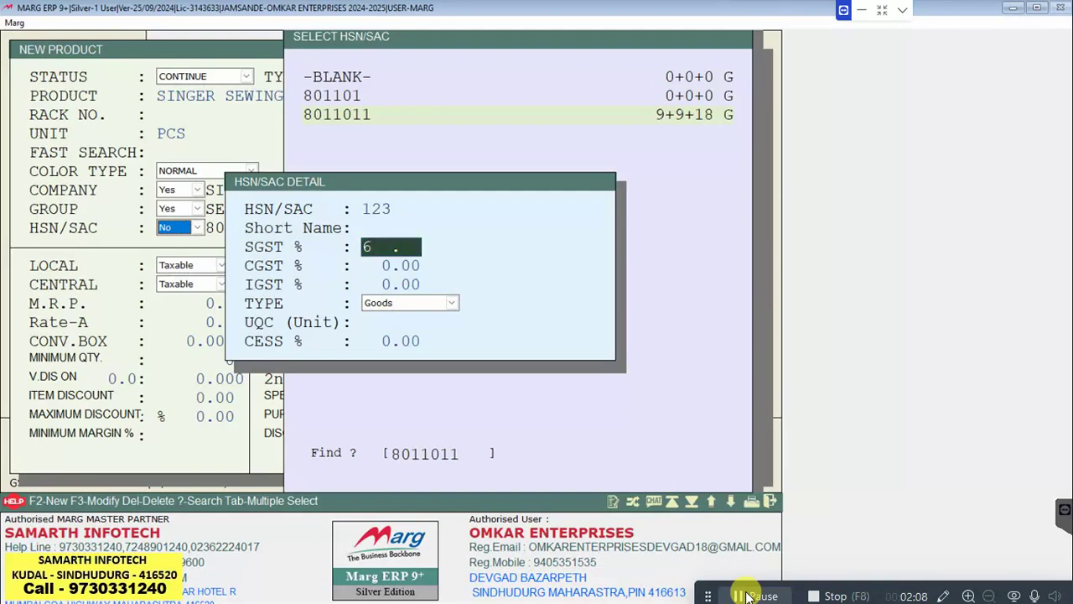
key("Return")
key("Return")
key("Return")
key("Return")
key("Return")
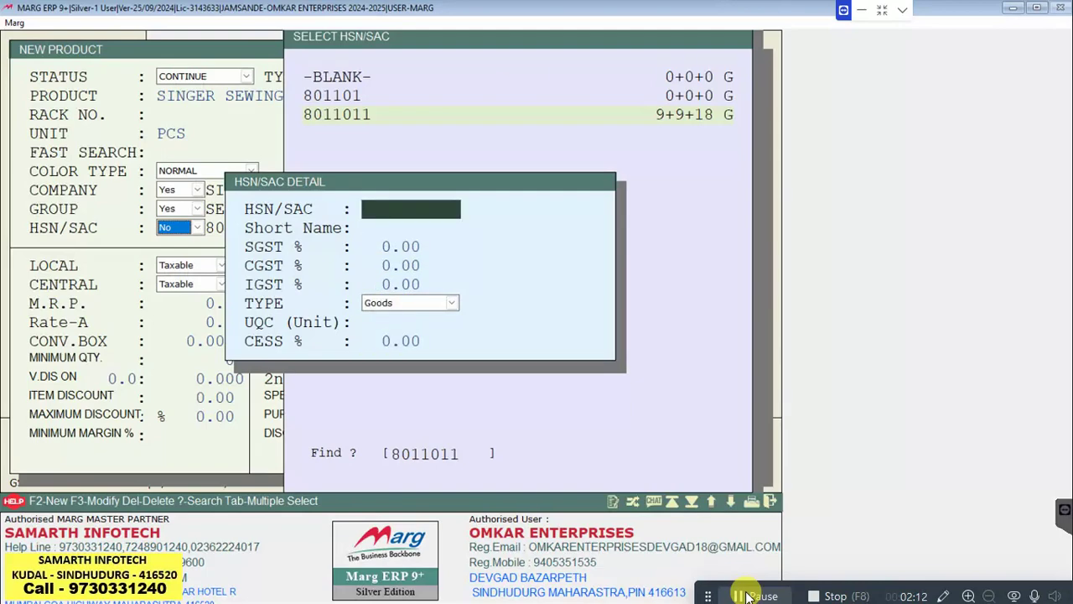
key("Escape")
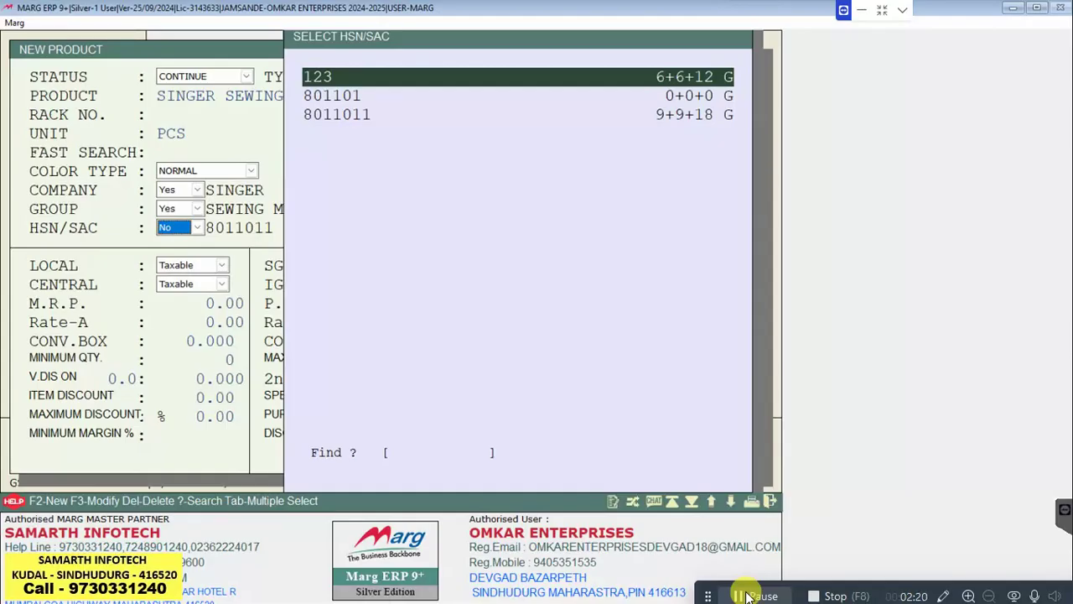
- Assign HSN/SAC code 123 to the product, accept its tax rates, then save the product and close the form
key("Return")
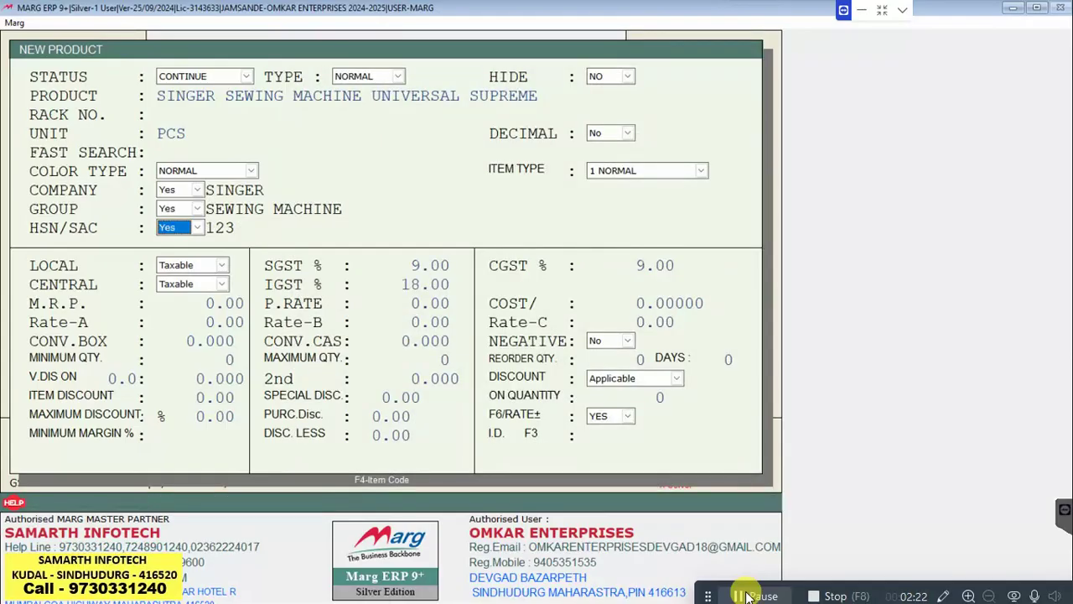
key("Return")
key("Return")
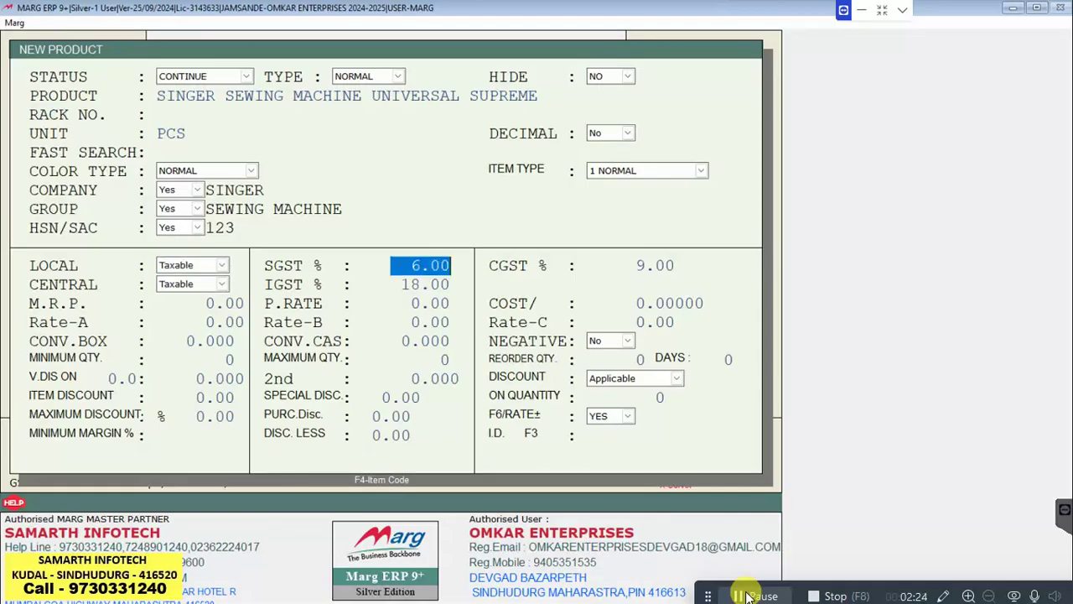
key("Return")
key("Return")
key("Return")
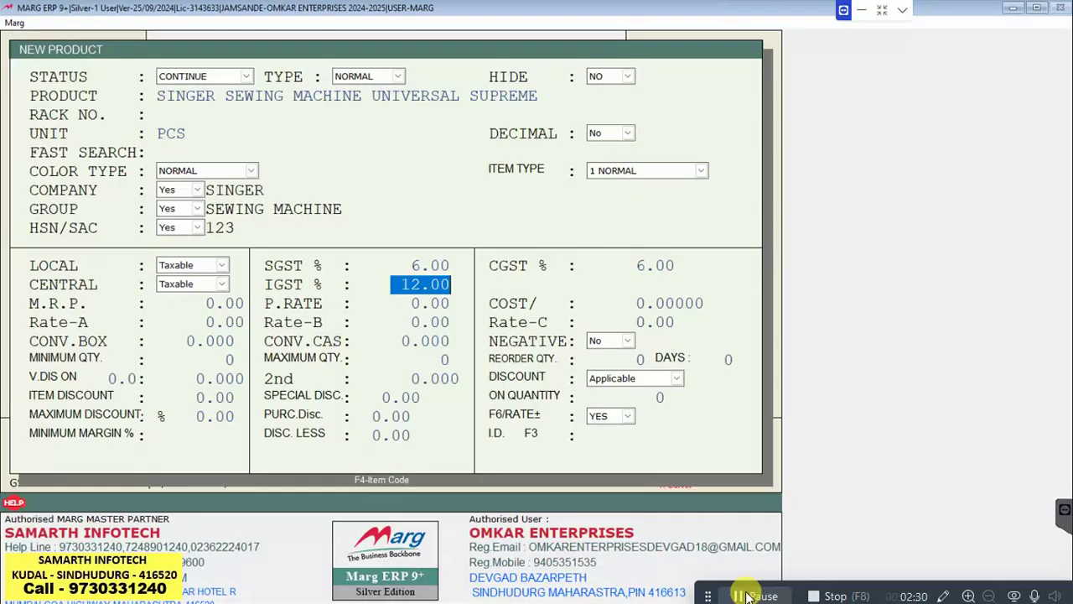
key("Return")
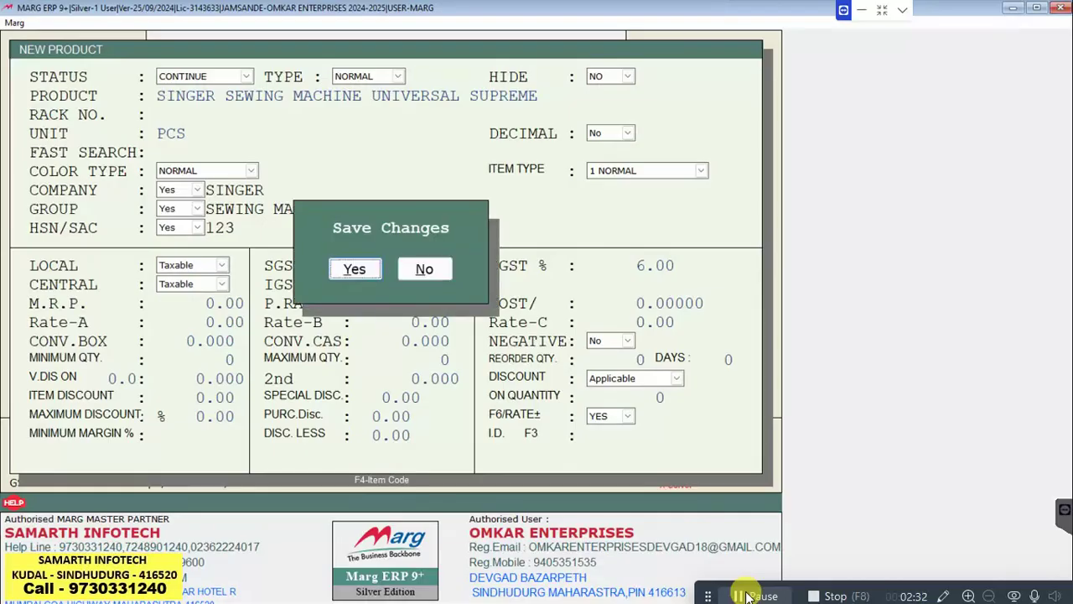
key("Return")
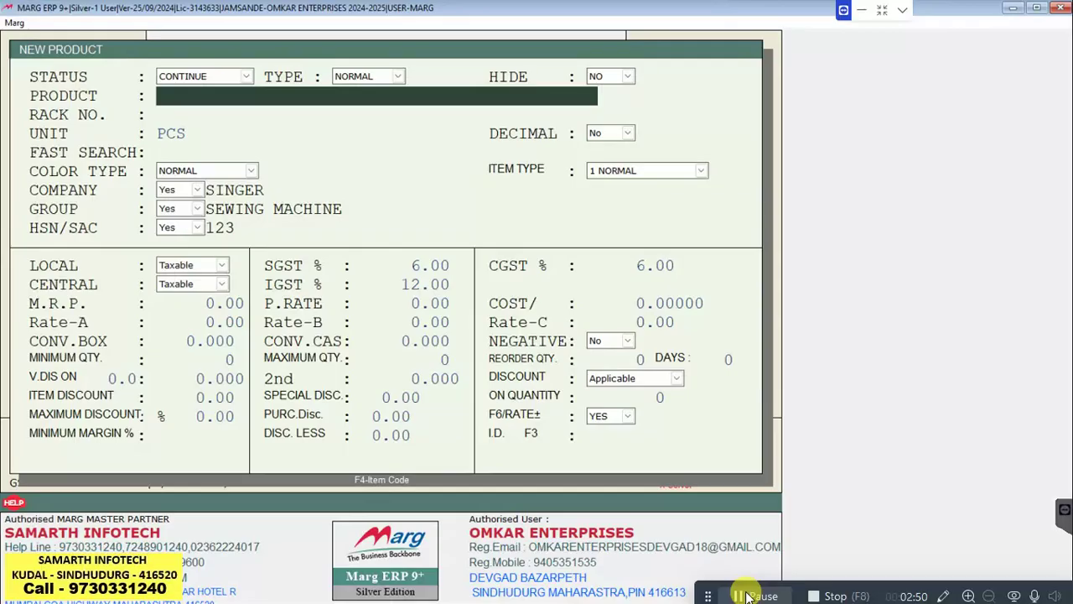
key("Escape")
key("Escape")
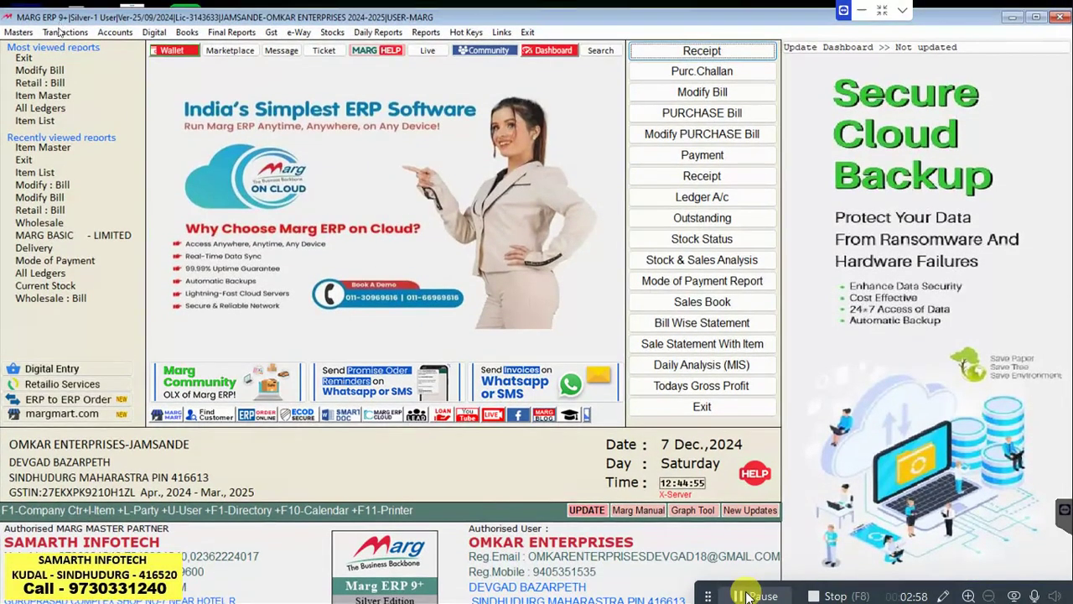
- Open a new wholesale stock receive entry
left_click(60, 32)
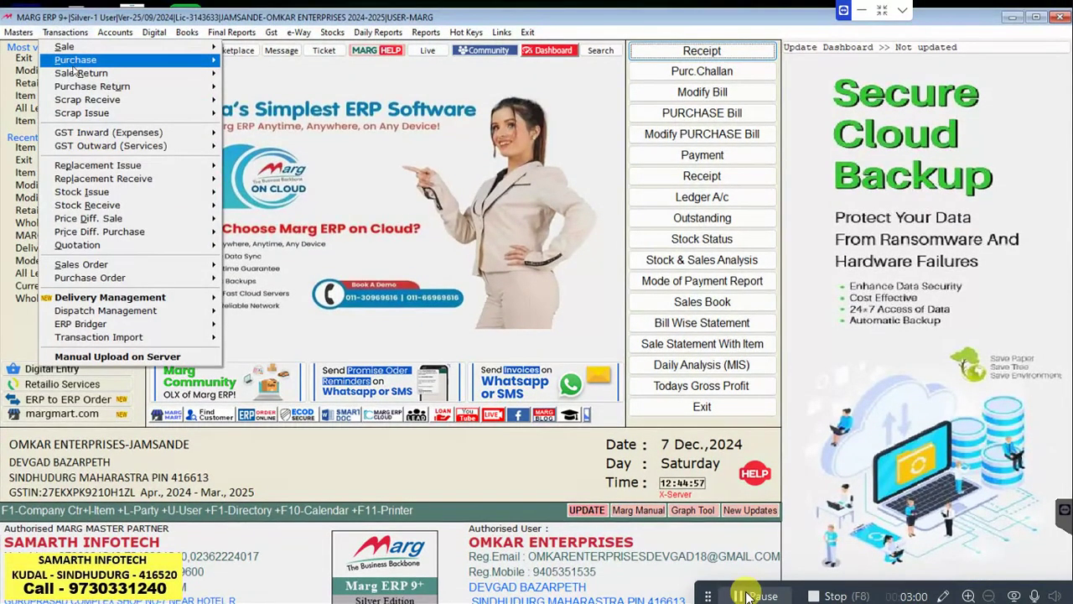
mouse_move(72, 62)
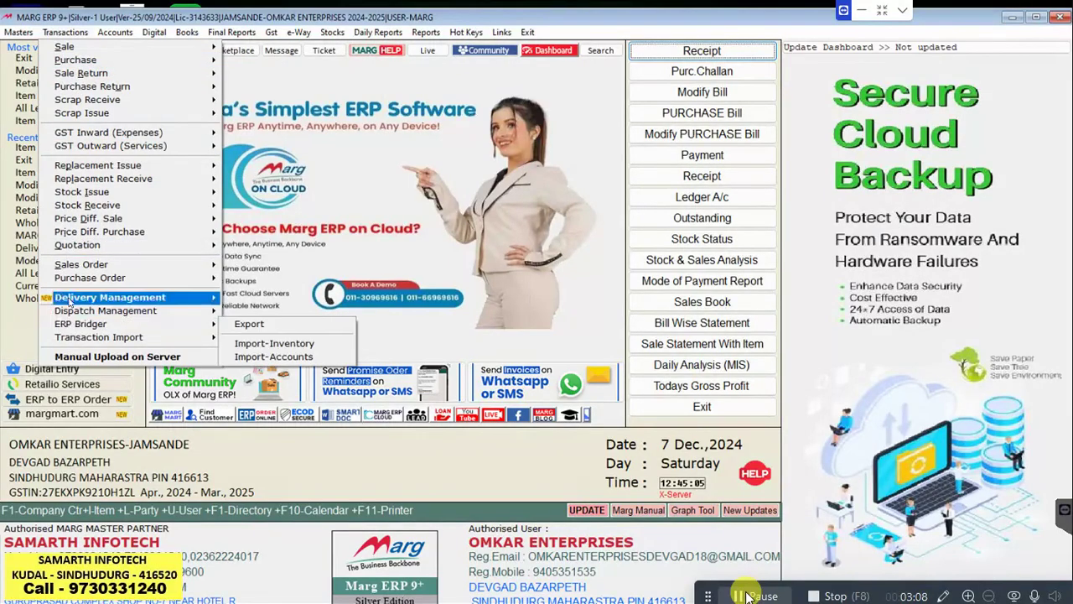
mouse_move(93, 235)
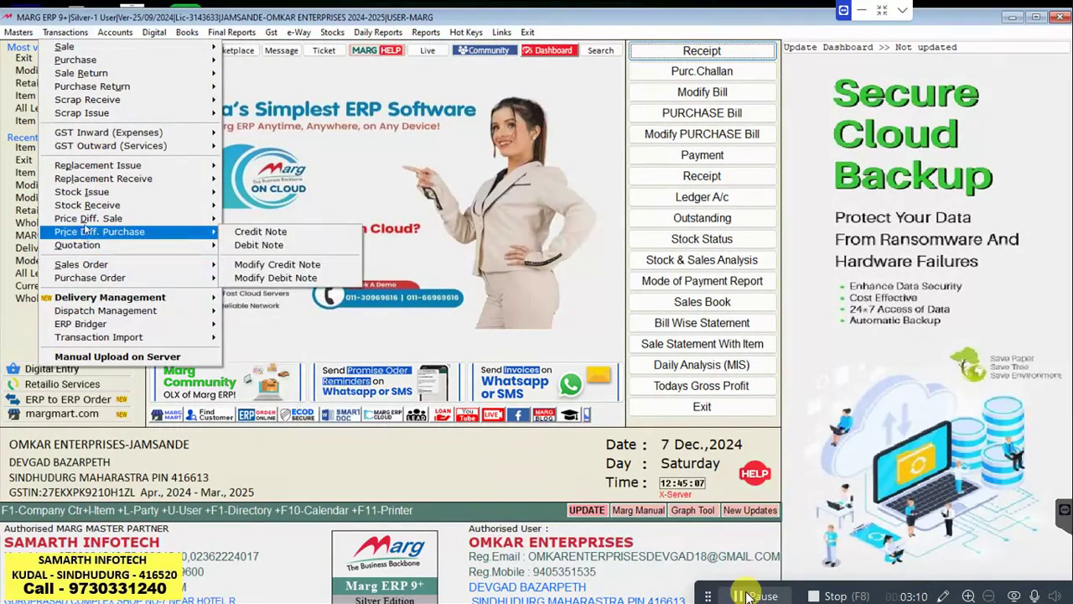
mouse_move(86, 209)
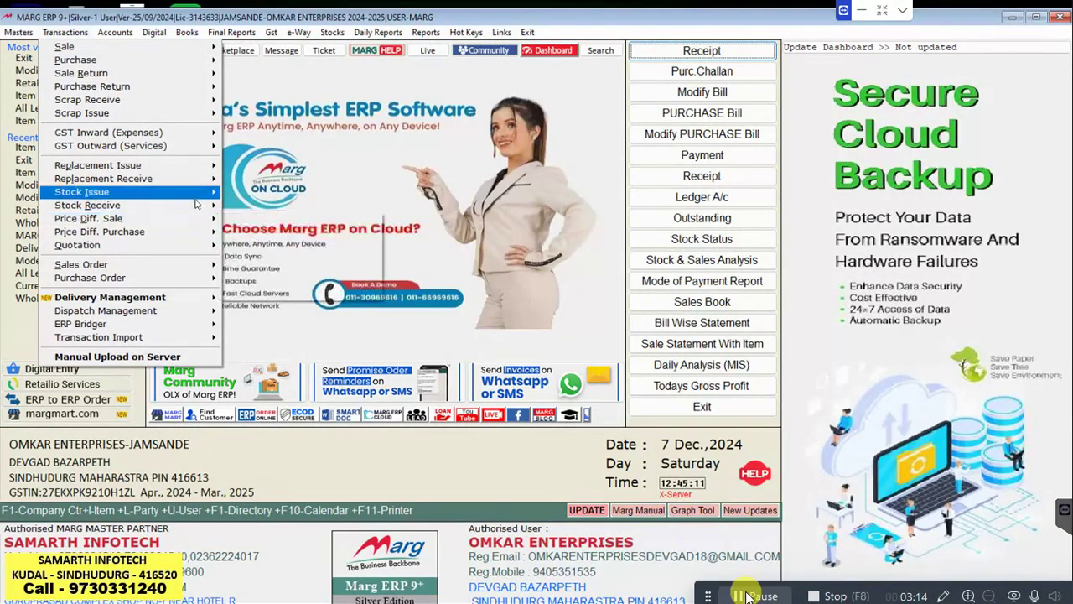
mouse_move(215, 210)
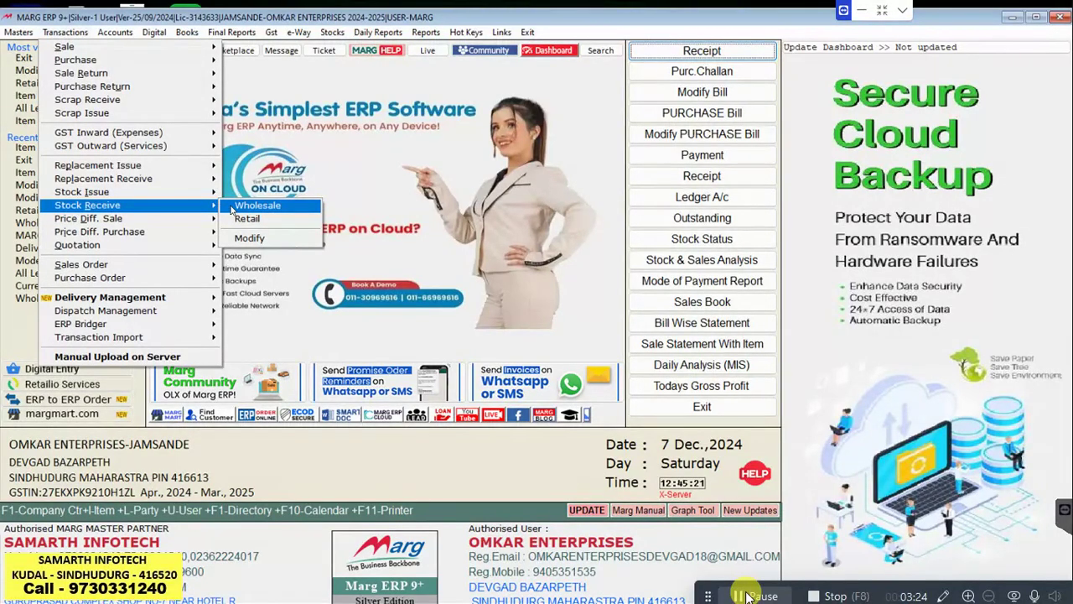
left_click(232, 208)
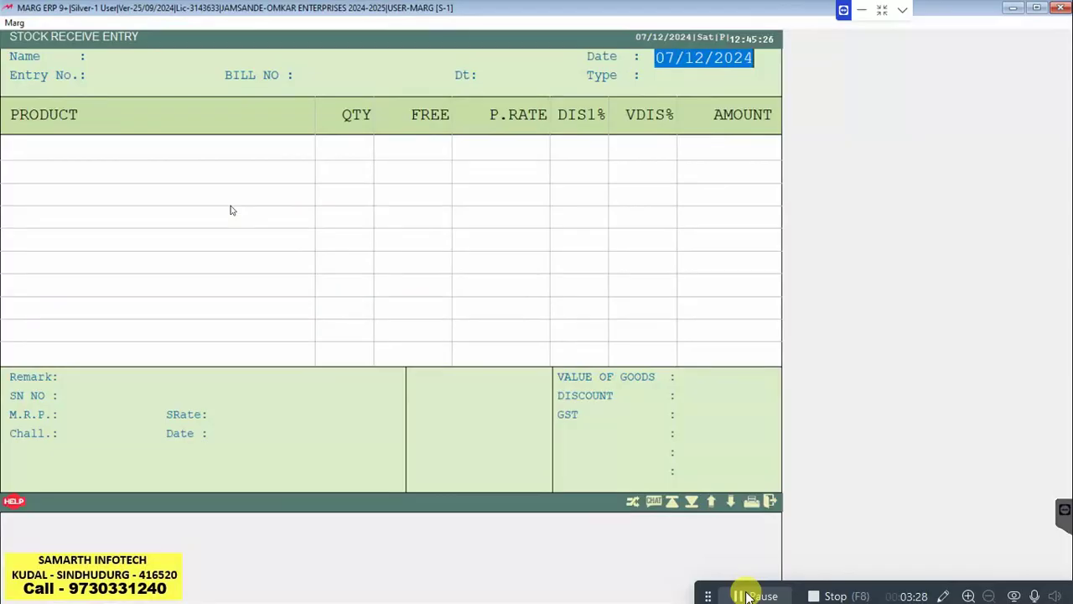
- Keep the entry date 07/12/2024, choose the STOCK FEEDING <CURRENT> ledger and leave the party details blank
key("Return")
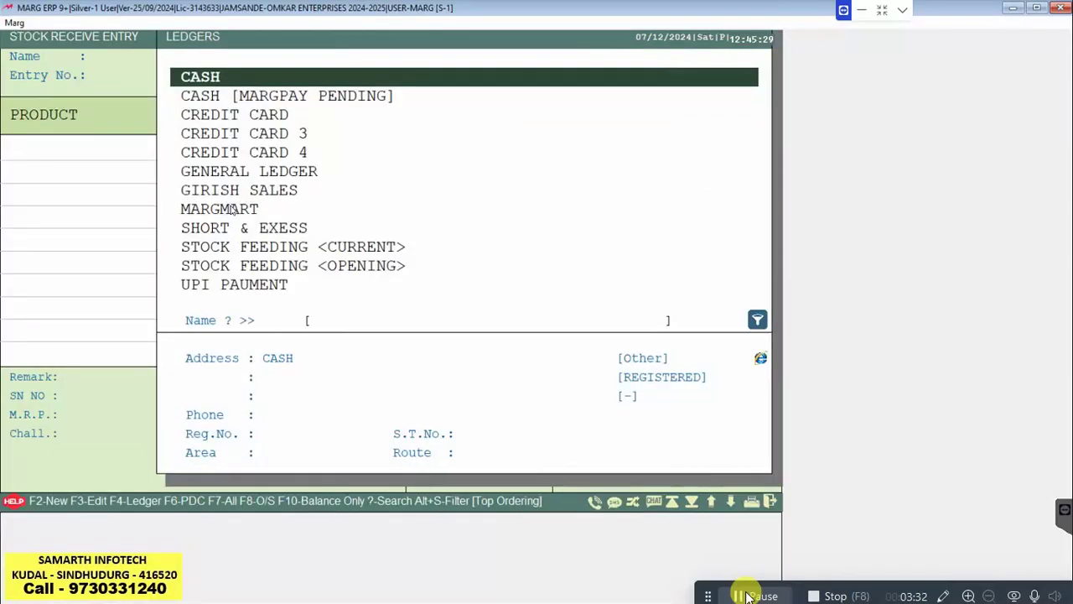
type("S")
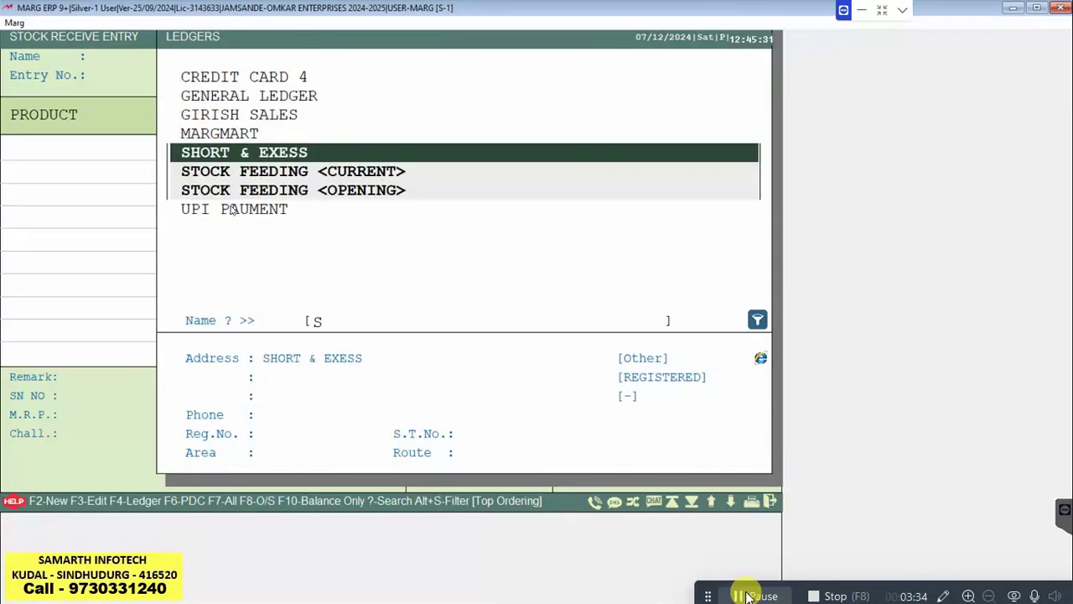
key("Down")
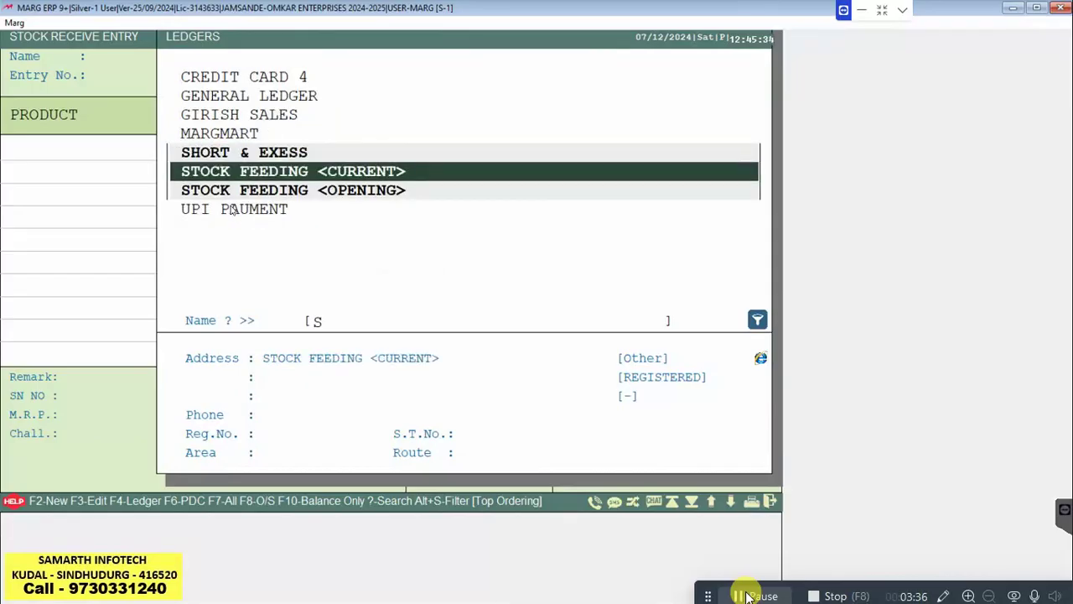
key("Return")
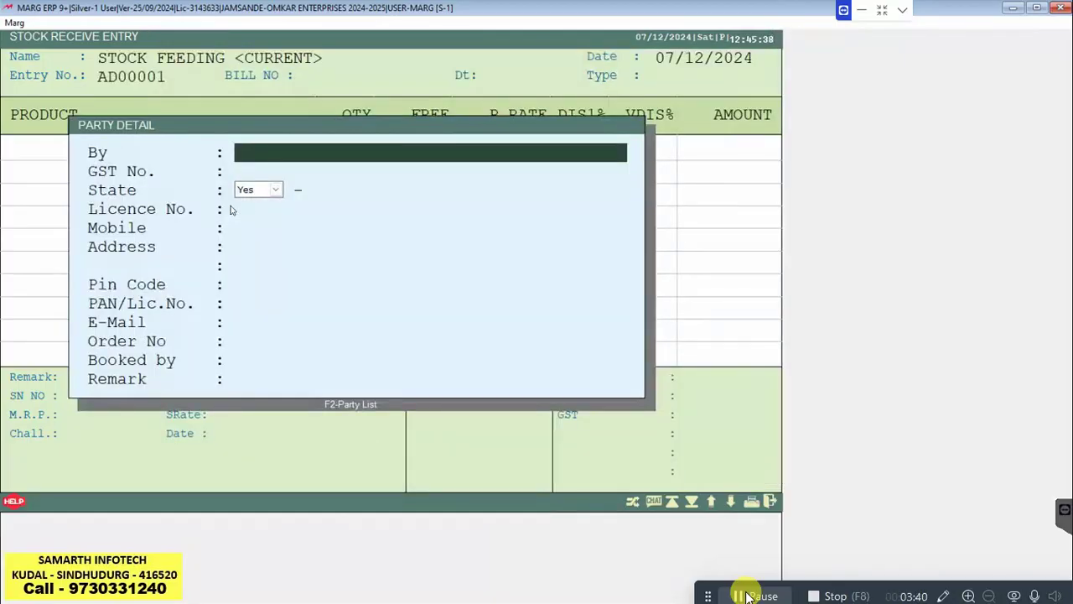
key("Escape")
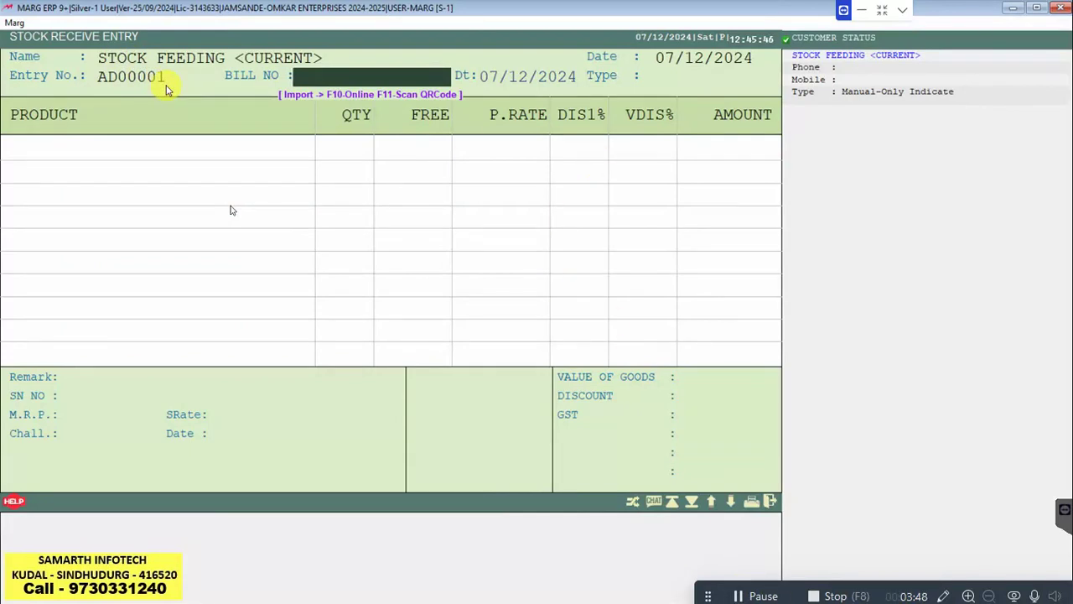
- Set the bill number to 01 and keep 07/12/2024 as the bill date, accepting the supplier alert
type("A")
key("BackSpace")
type("01")
key("Return")
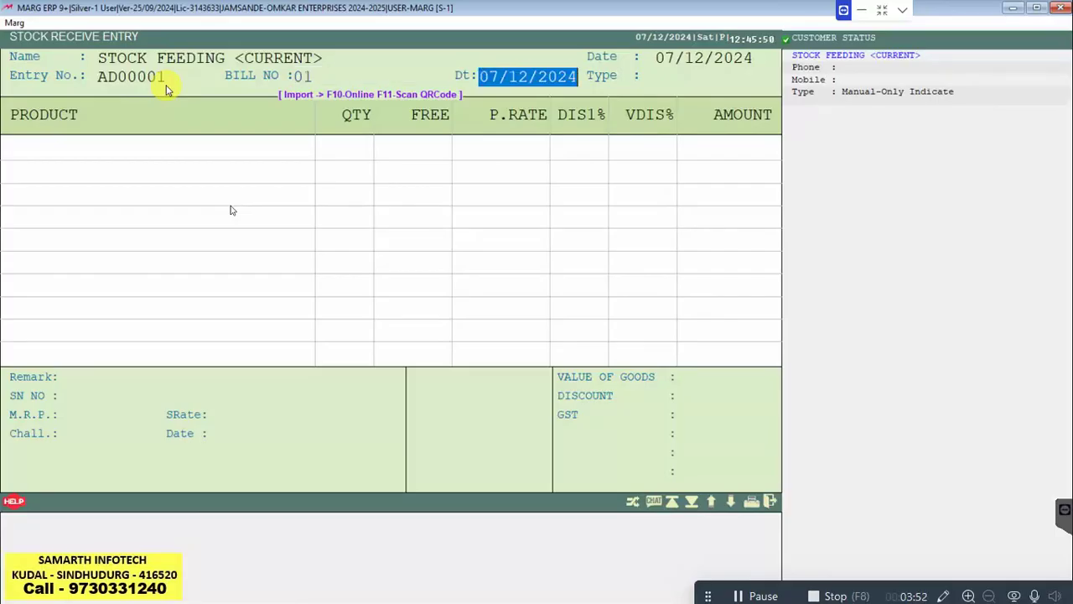
key("Return")
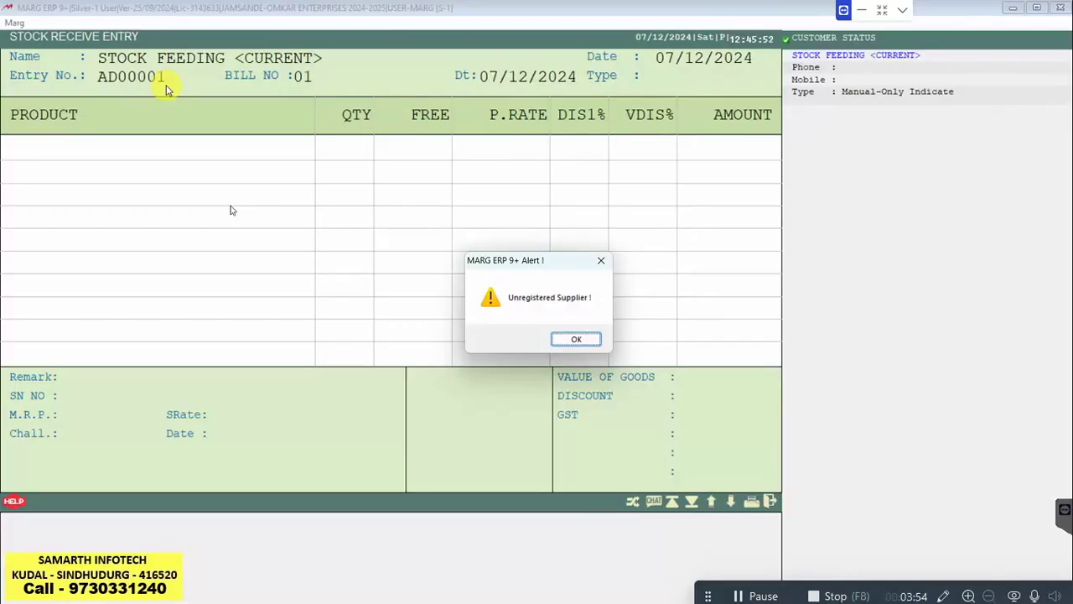
key("Return")
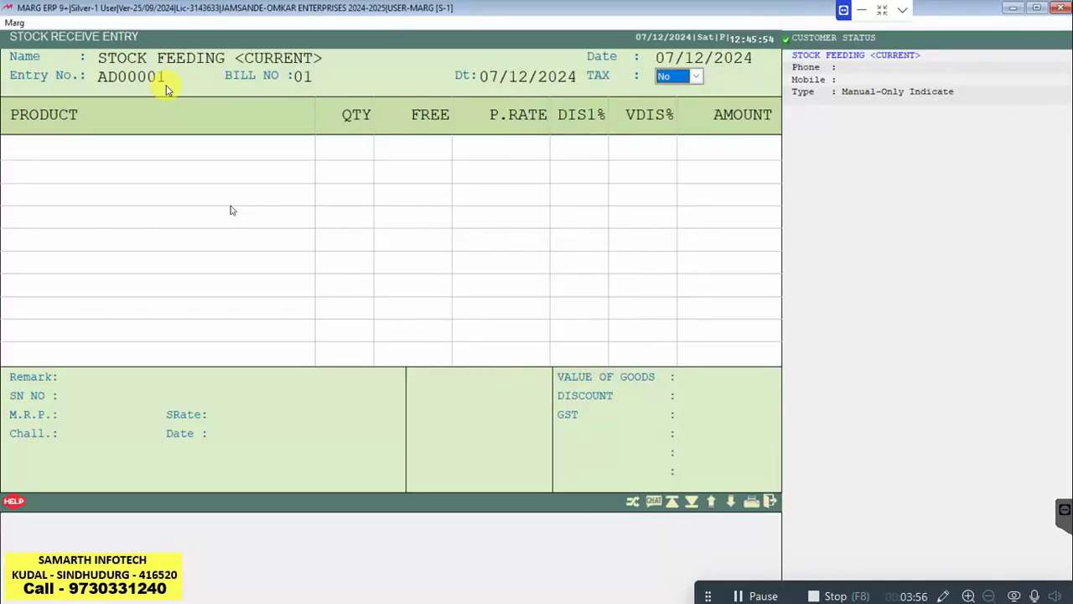
- Set tax to Yes for the stock receive entry
left_click(696, 76)
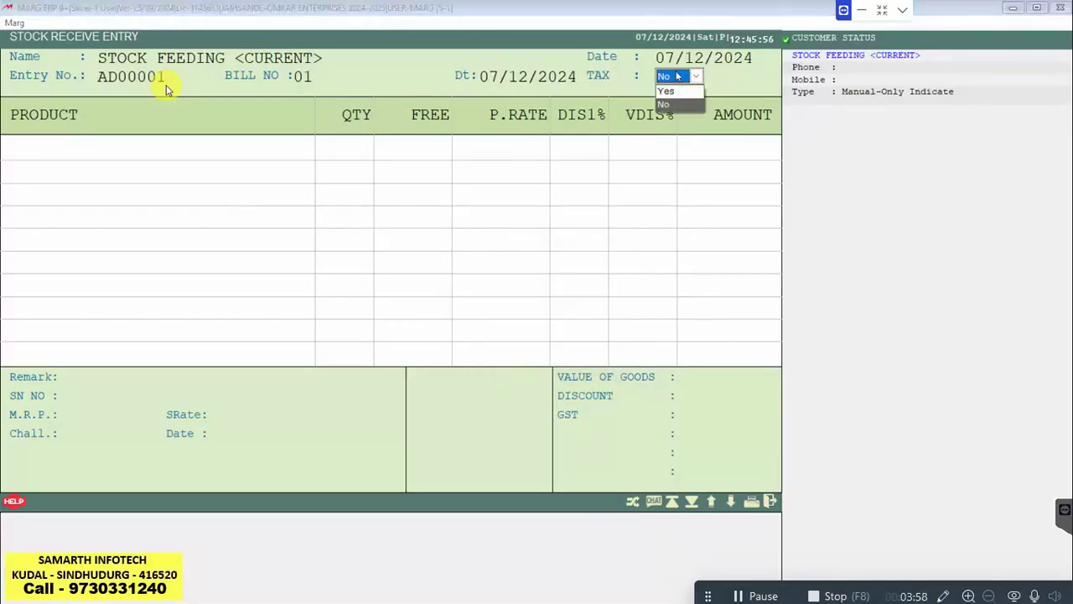
left_click(661, 98)
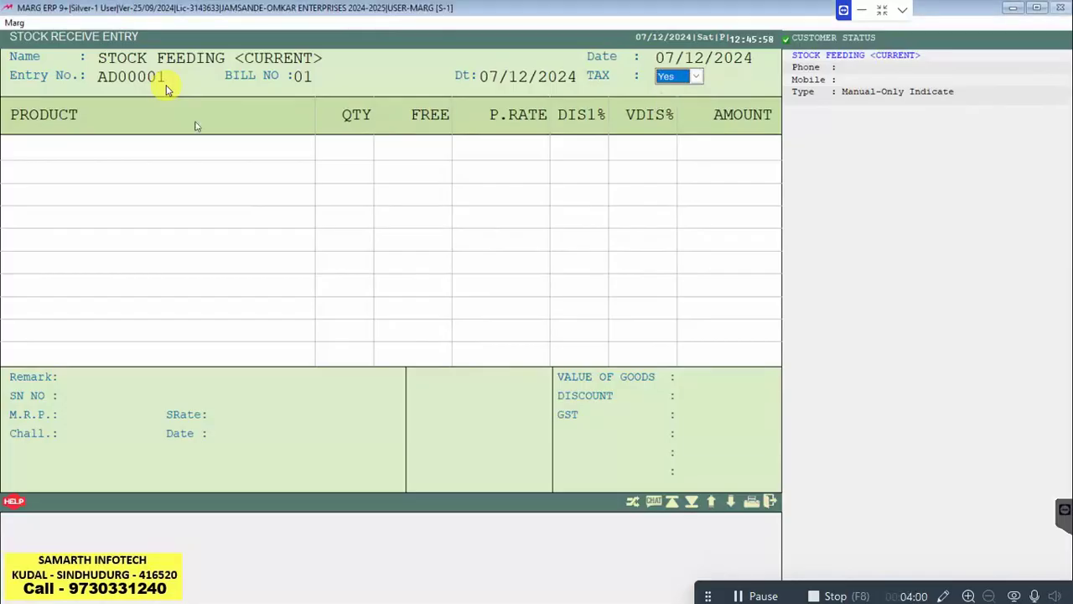
key("Return")
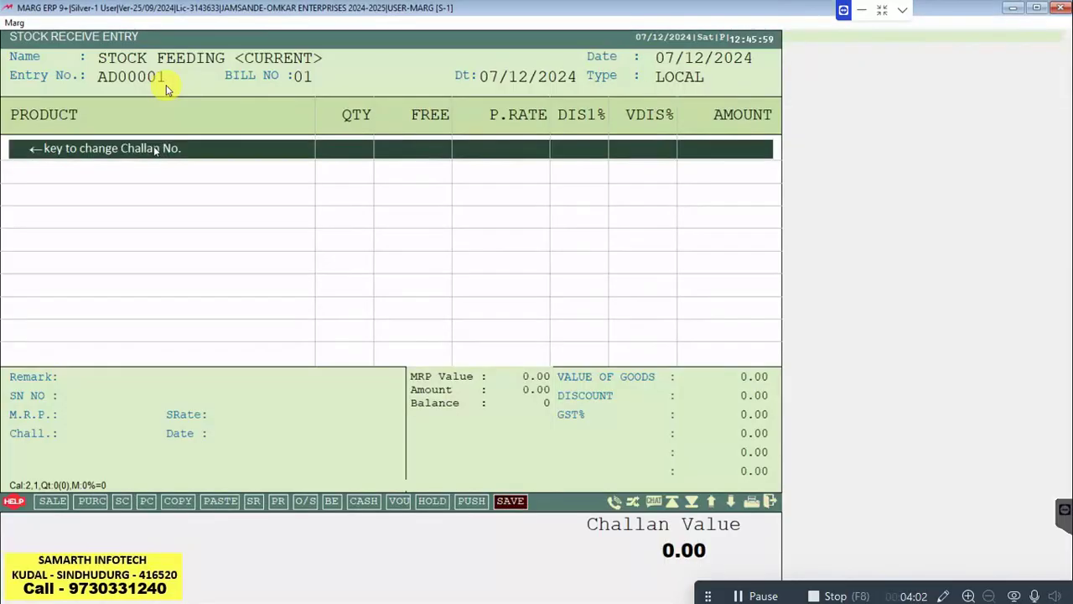
key("Return")
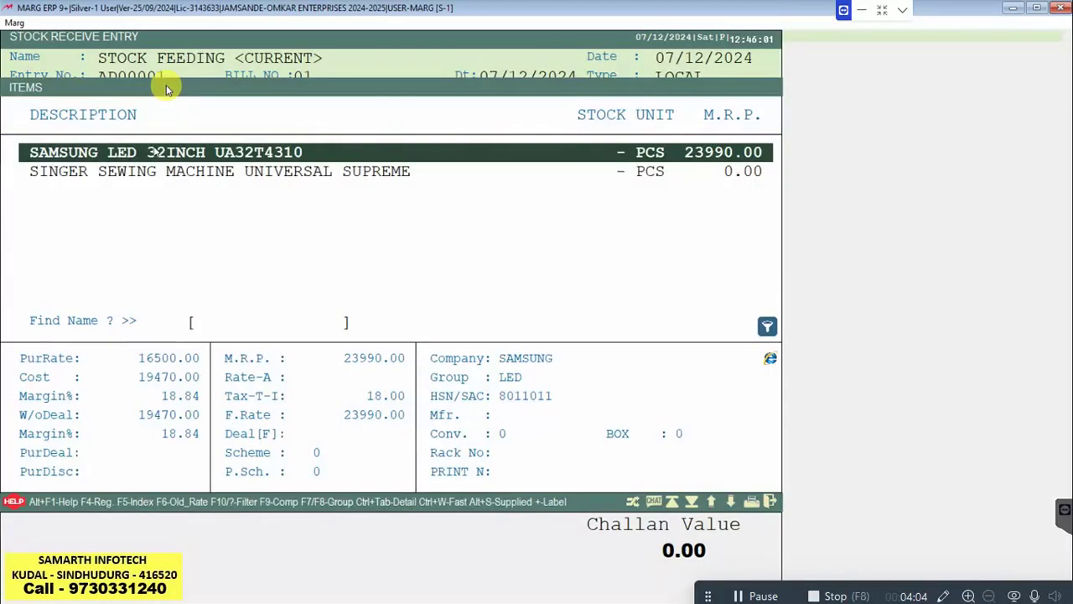
key("Down")
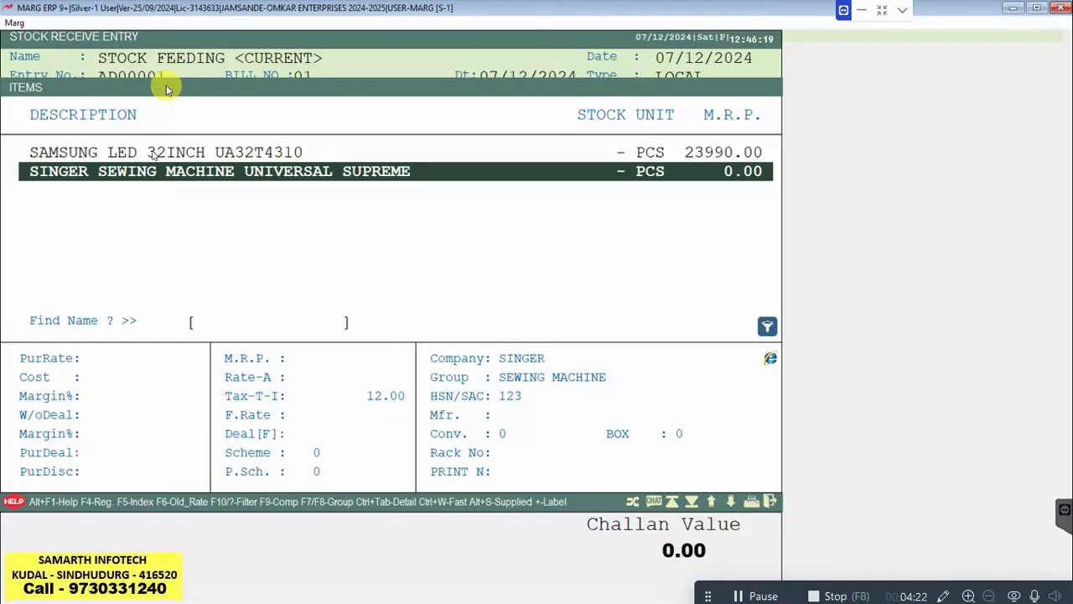
key("F2")
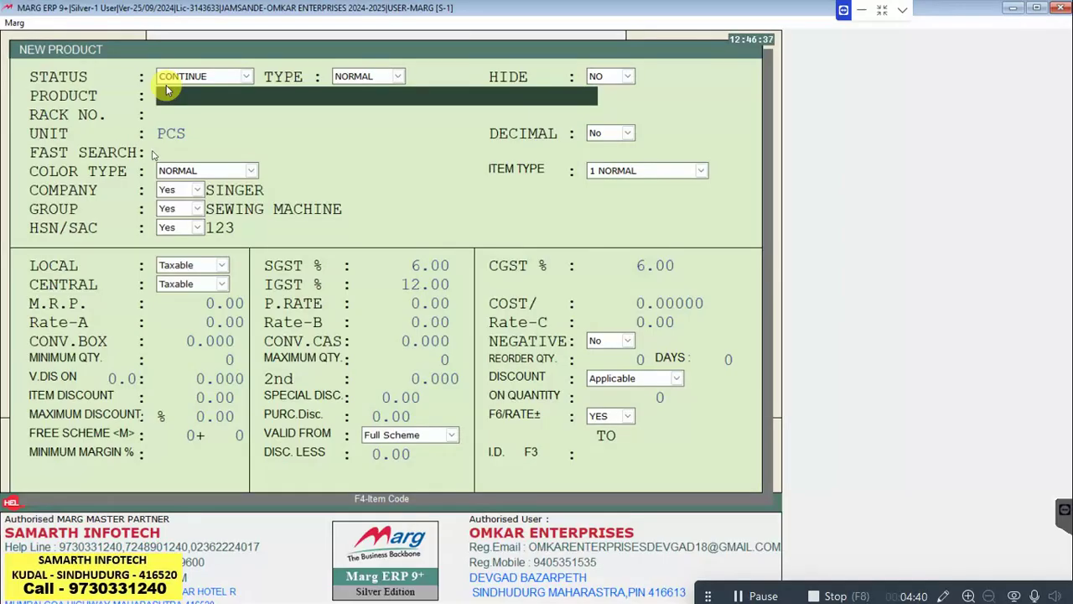
type("S")
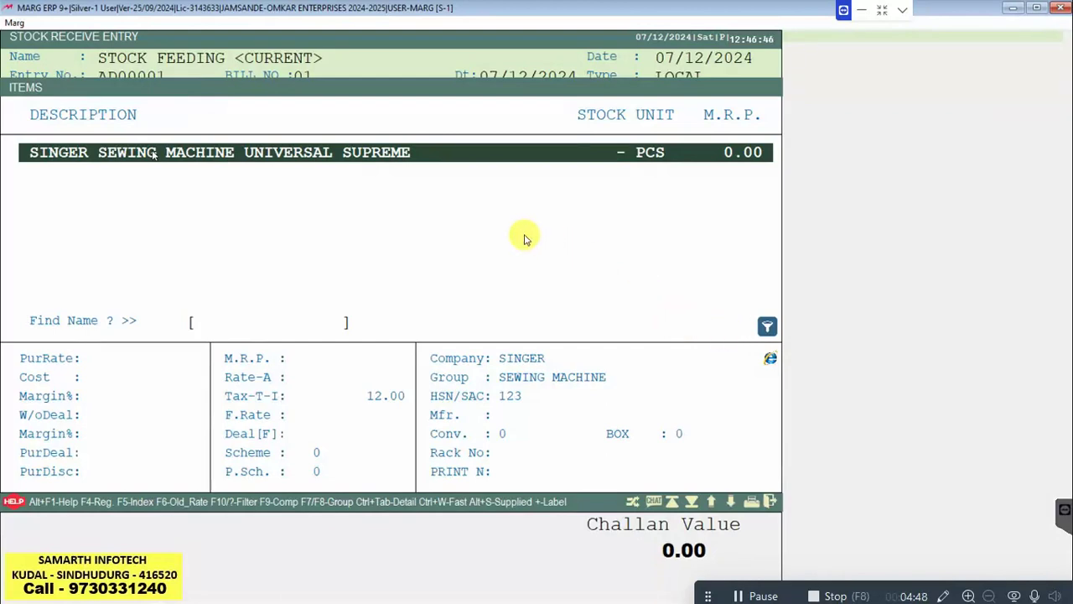
key("Return")
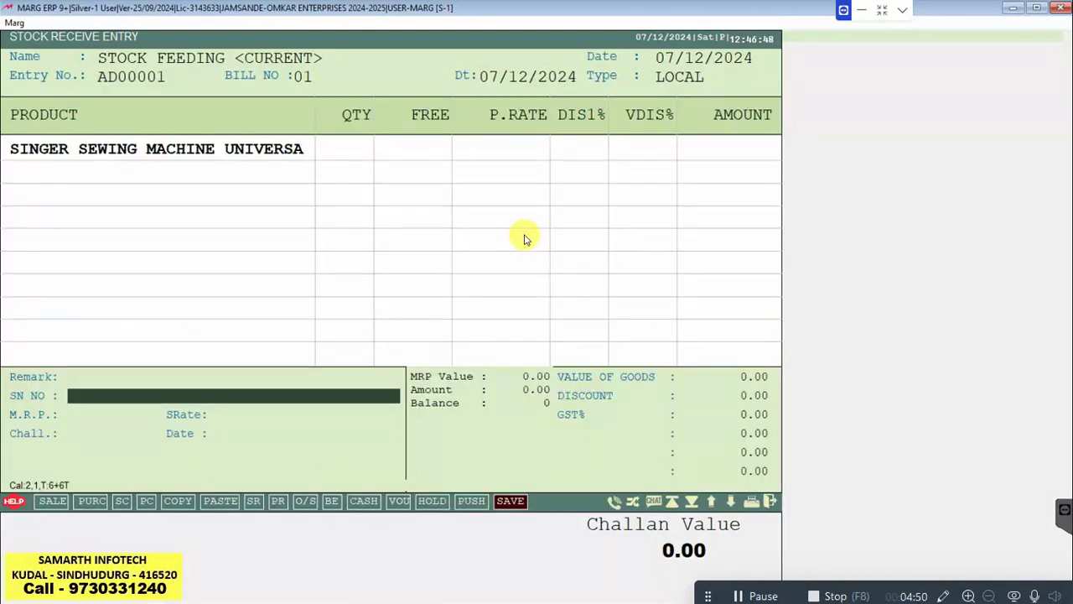
key("Escape")
- Add SINGER SEWING MACHINE UNIVERSAL SUPREME from the item list as the first product line
key("Return")
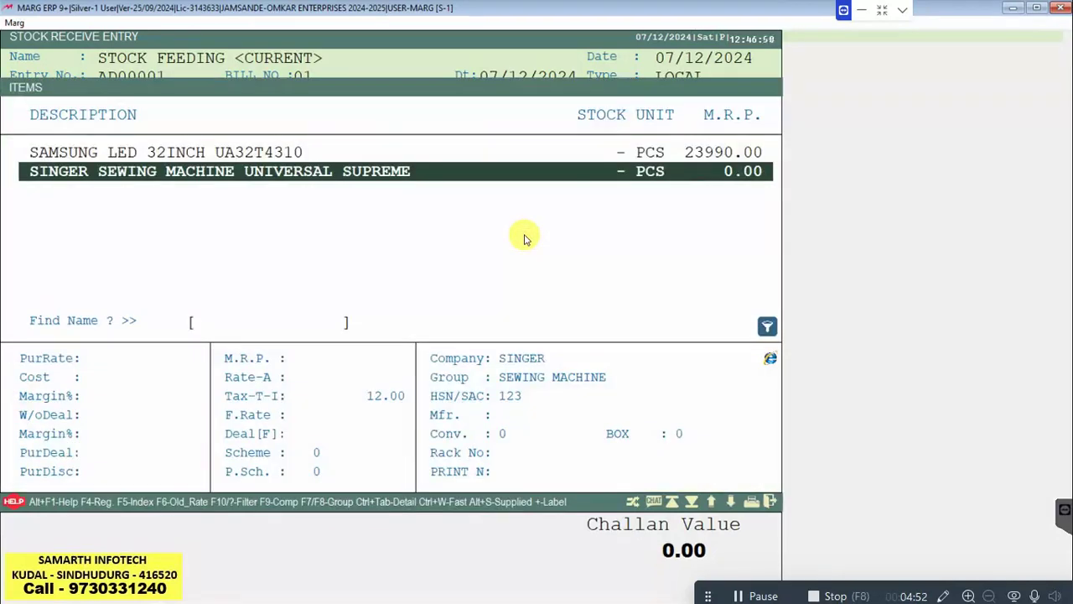
key("Up")
key("Down")
key("Up")
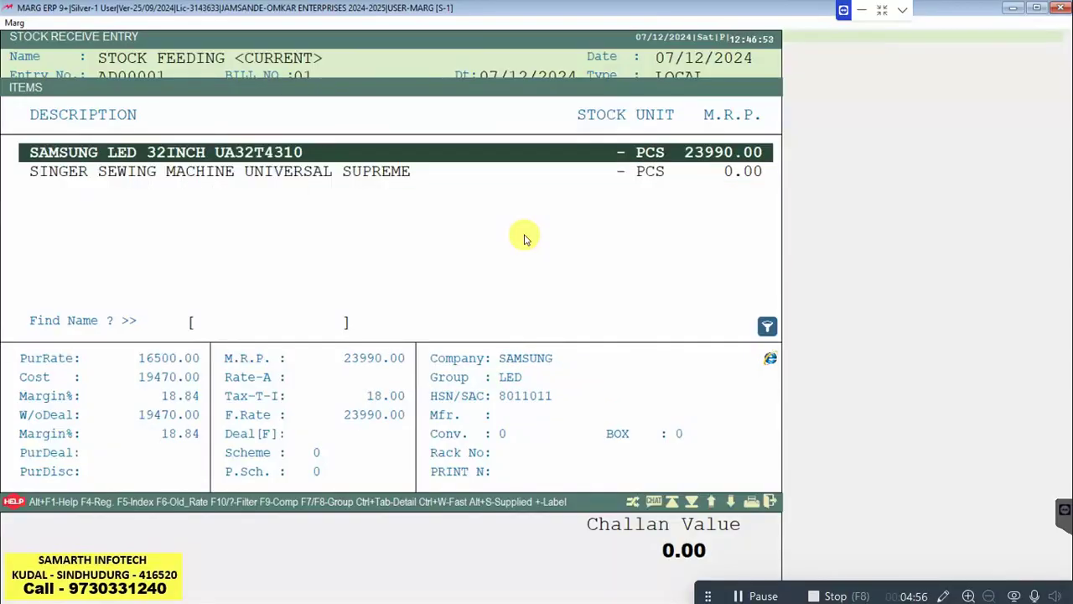
key("Down")
key("Up")
key("Down")
key("Return")
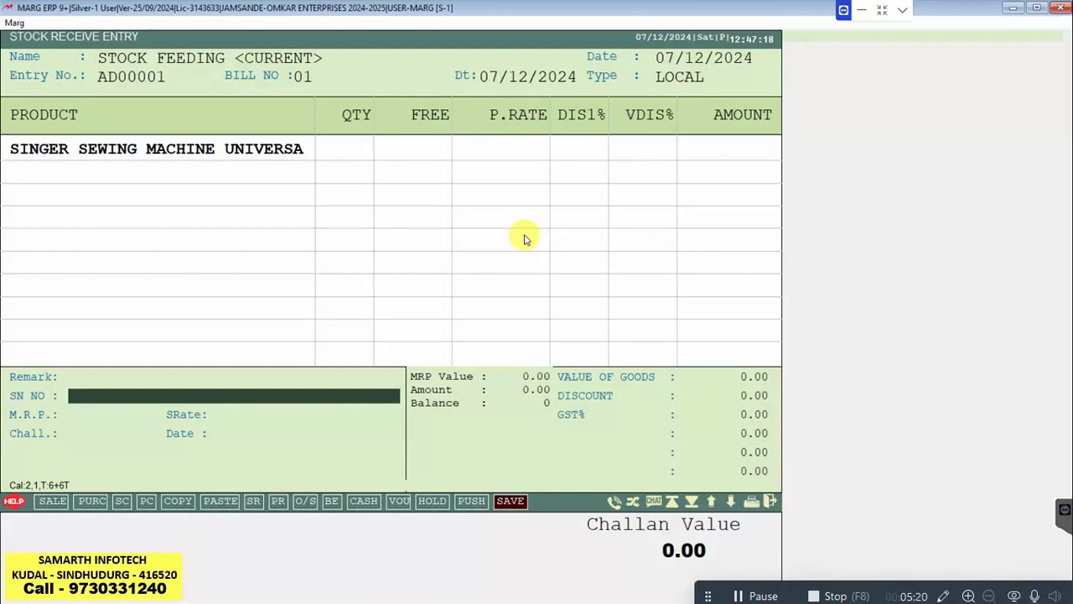
- Enter serial number 443 and an M.R.P. of 7990 for the sewing machine
type("443")
key("Return")
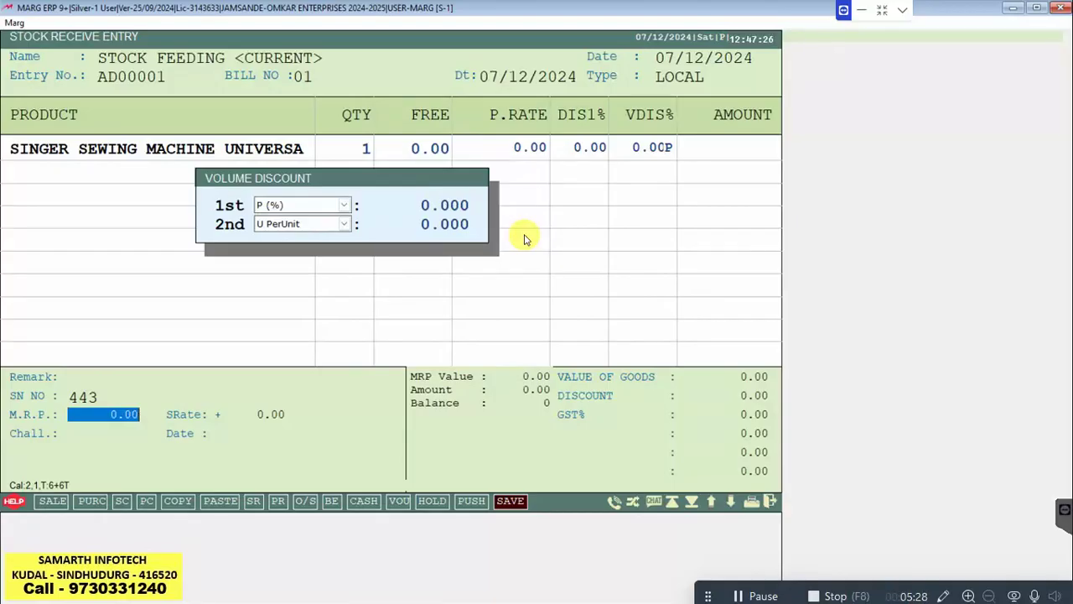
type("7")
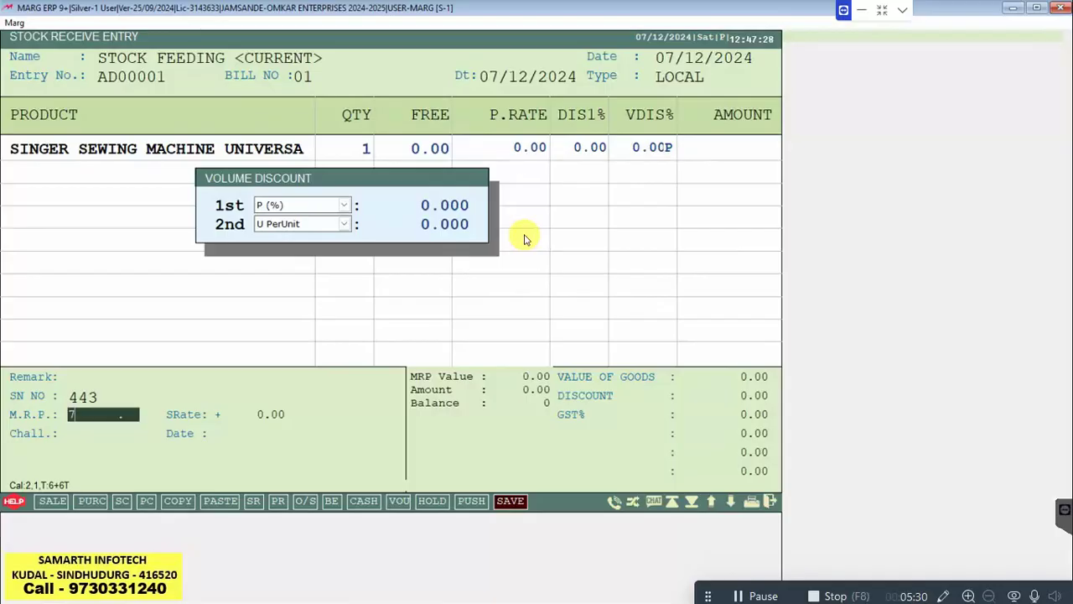
type("990")
key("Return")
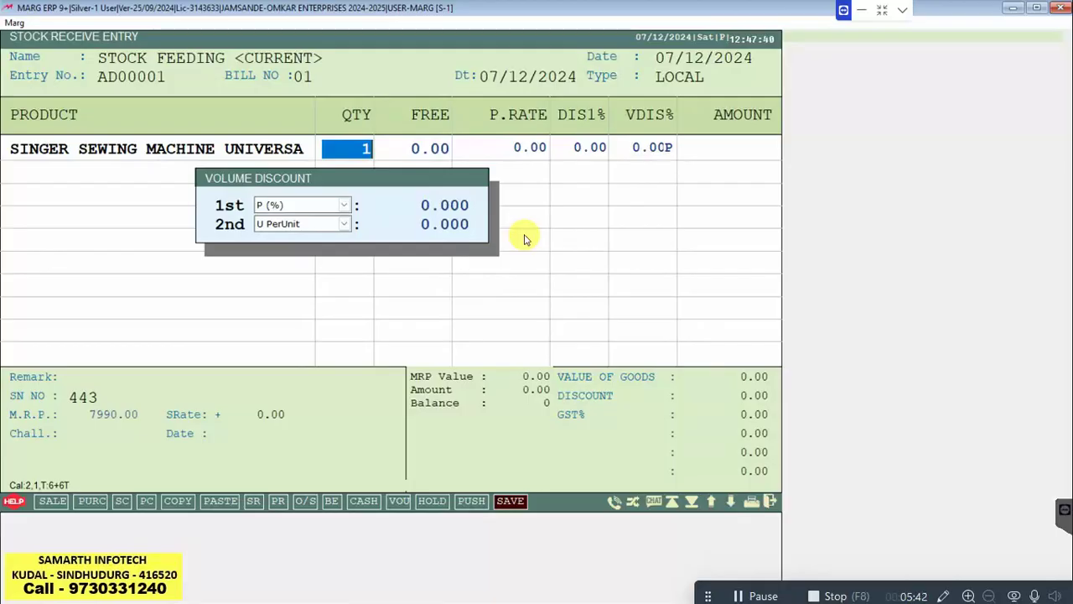
- Set the received quantity of the sewing machine to 2
type("1")
key("BackSpace")
type("2")
key("Return")
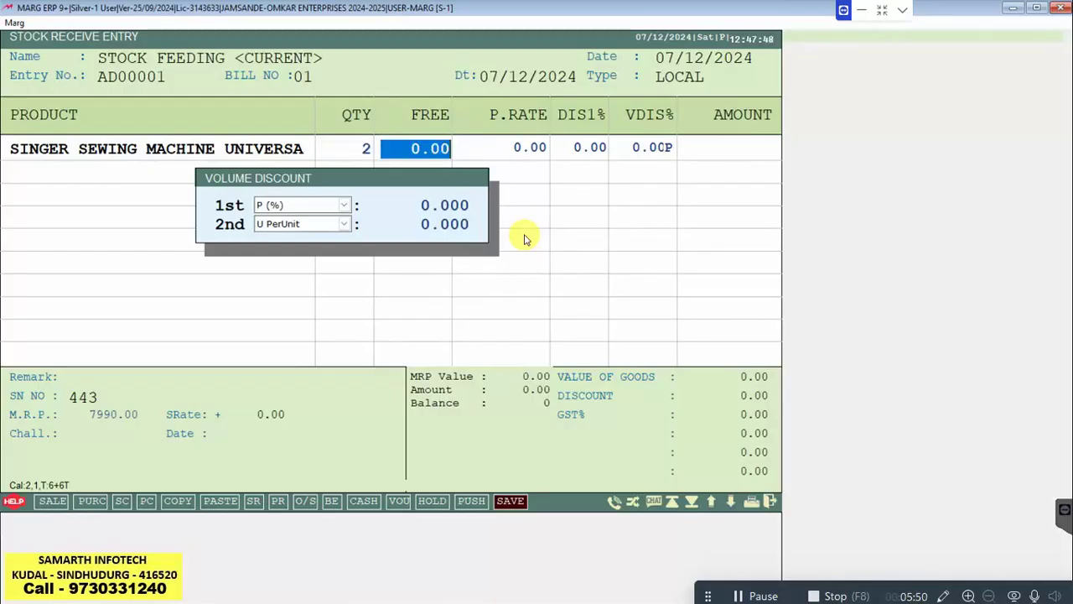
- Keep the sewing machine line's free quantity, purchase rate and percentage discounts at 0.00
key("Return")
key("Return")
key("Return")
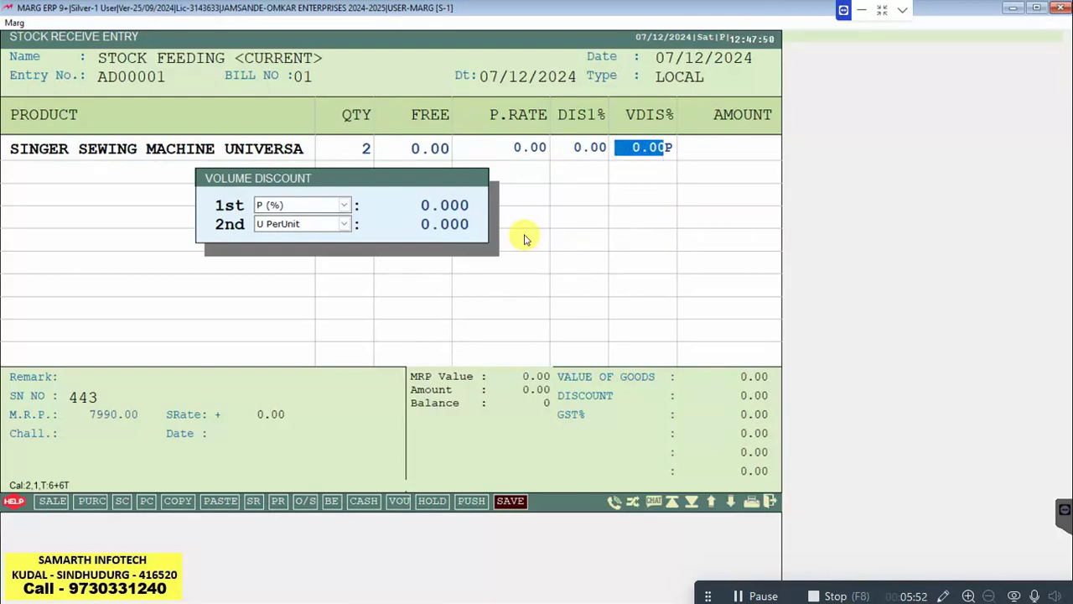
key("Up")
key("Up")
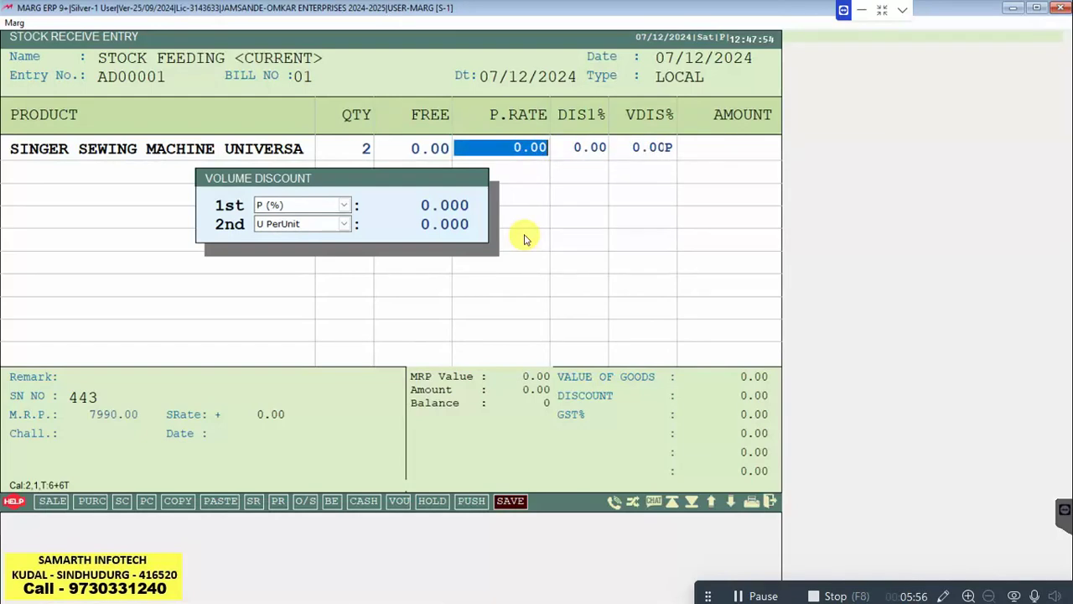
key("Return")
key("Return")
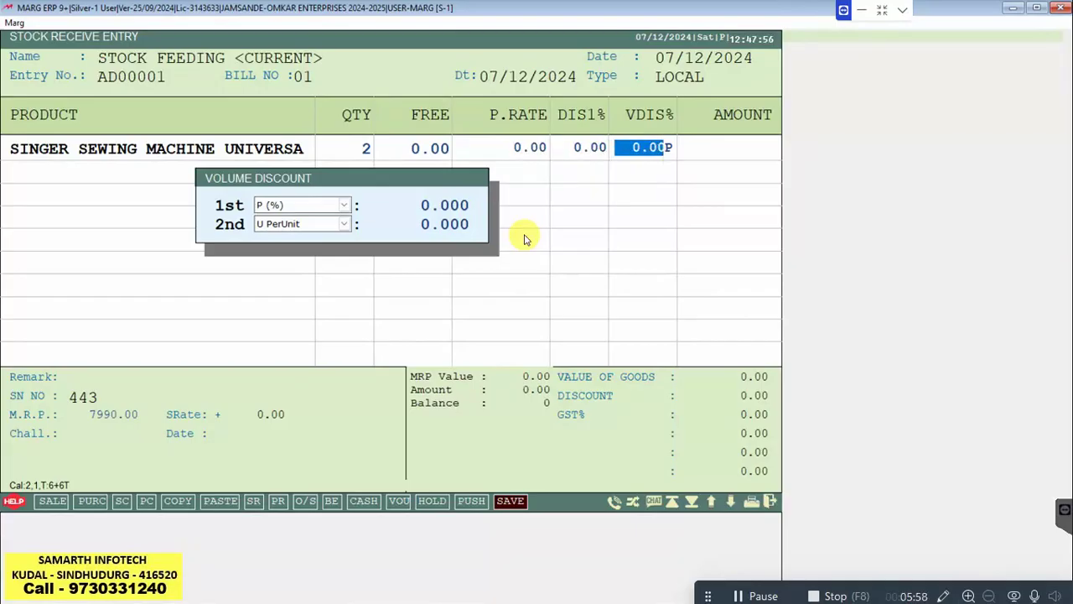
key("Return")
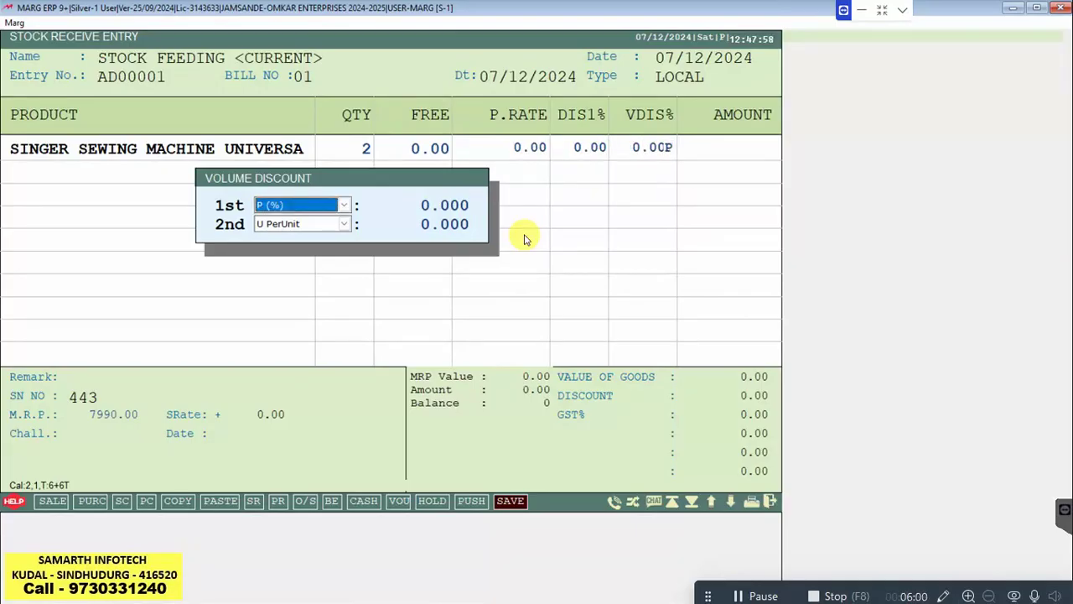
- Leave both volume discounts at 0.000 and enter serial number 444 for the second sewing machine
key("Return")
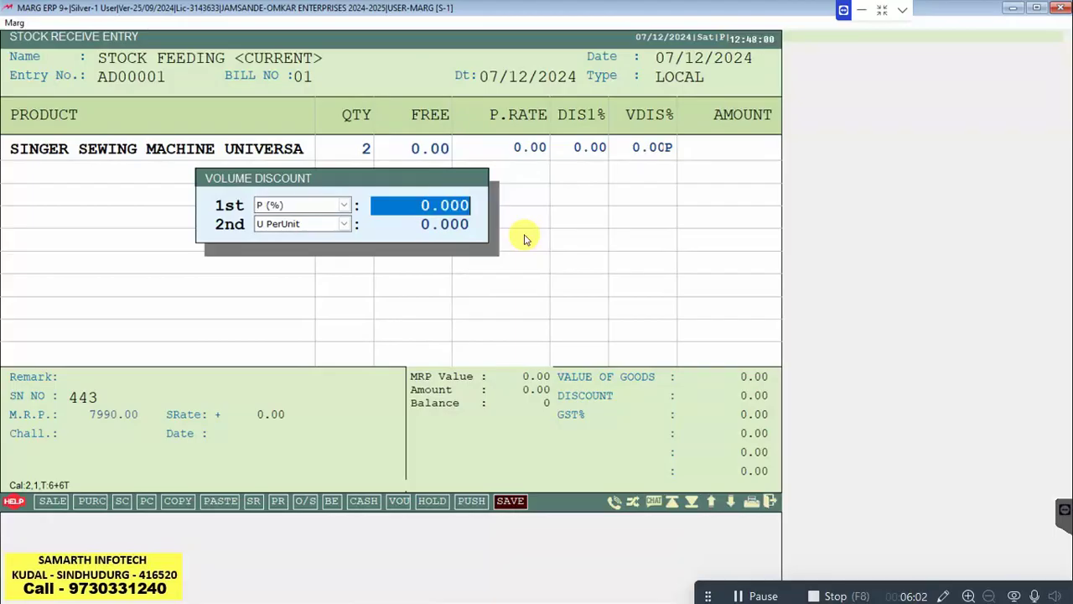
key("Return")
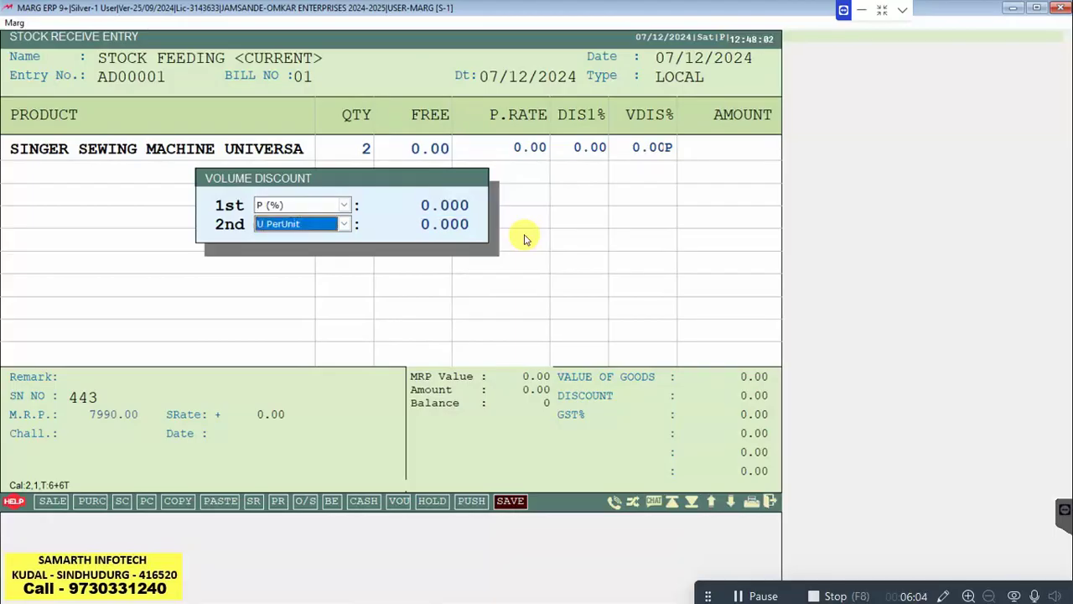
key("Return")
key("Return")
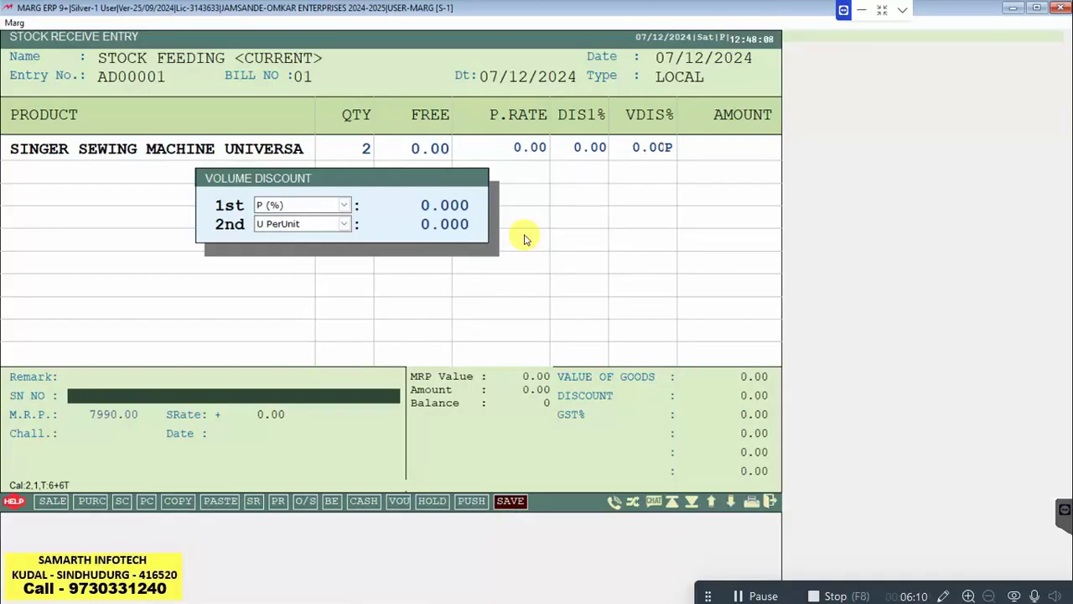
type("444")
key("Return")
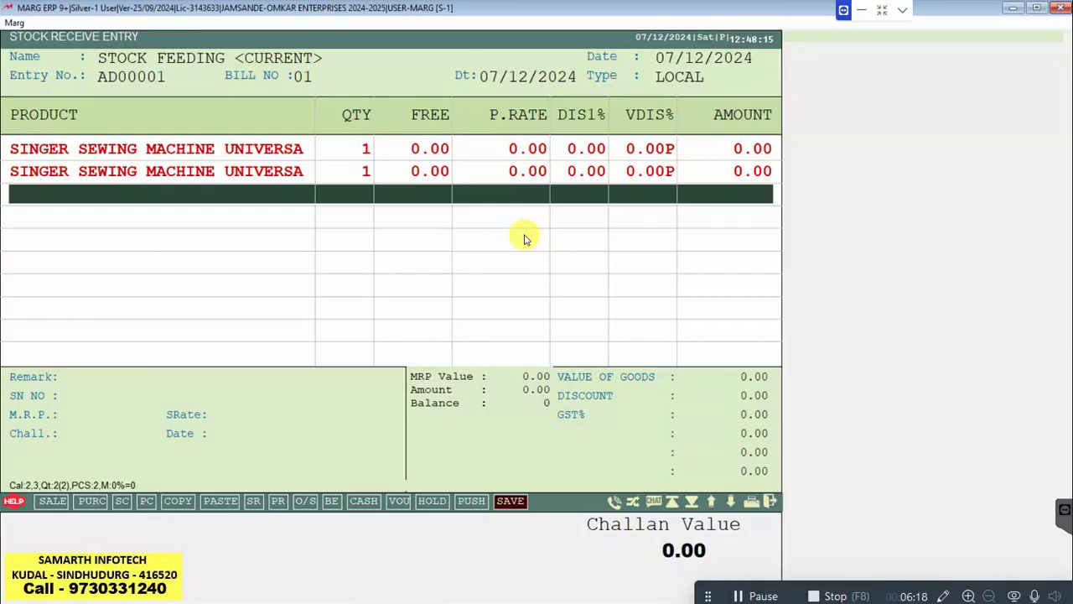
- Add SAMSUNG LED 32INCH UA32T4310 as the next product line with serial number 45887, keeping its M.R.P
key("Up")
key("Down")
key("Return")
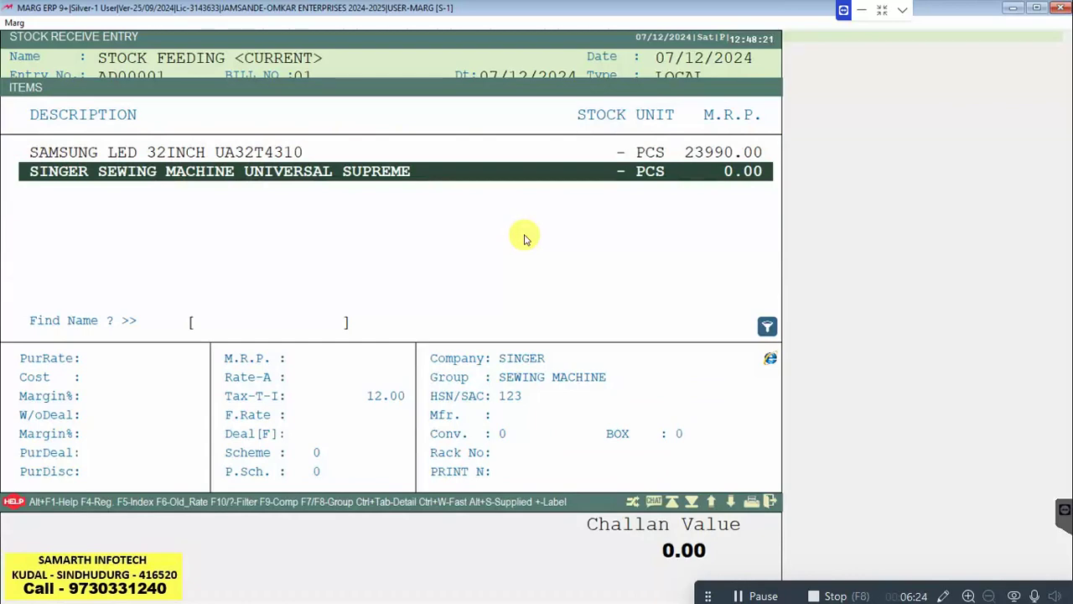
key("Up")
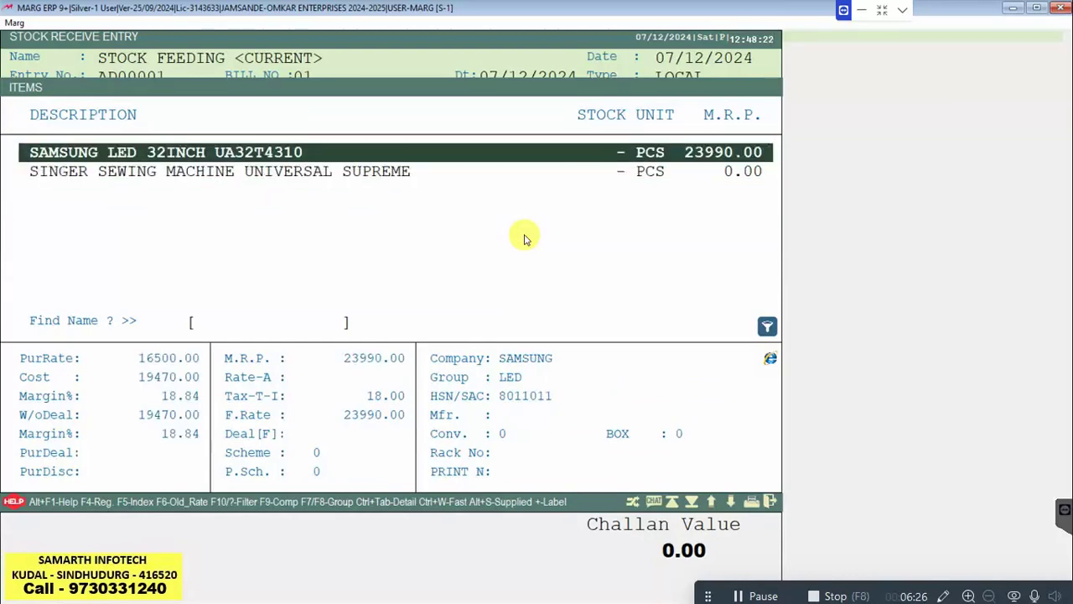
key("Return")
type("45887")
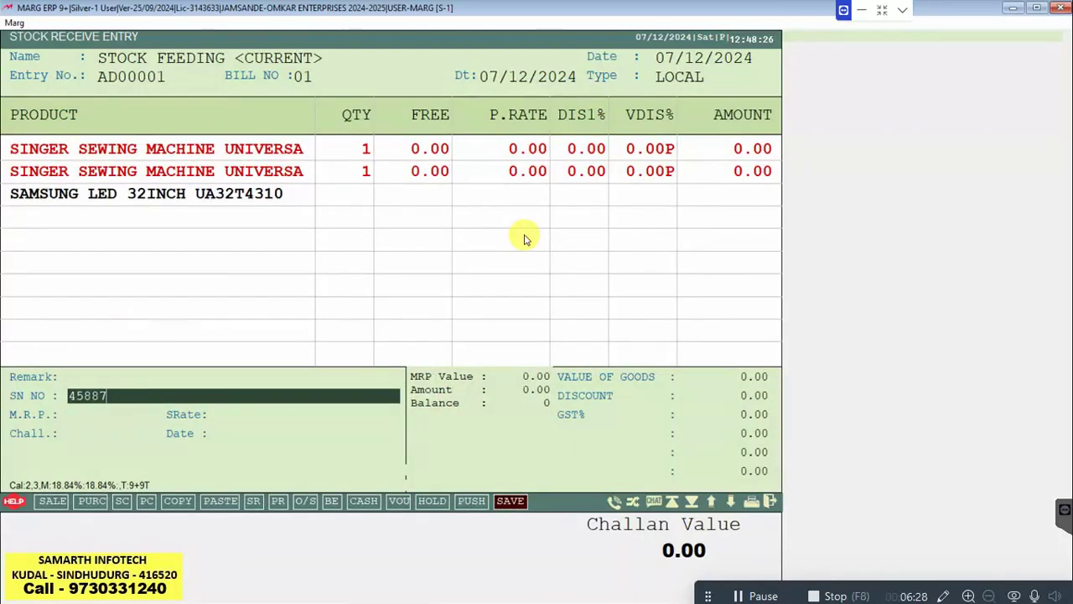
key("Return")
key("Return")
key("Return")
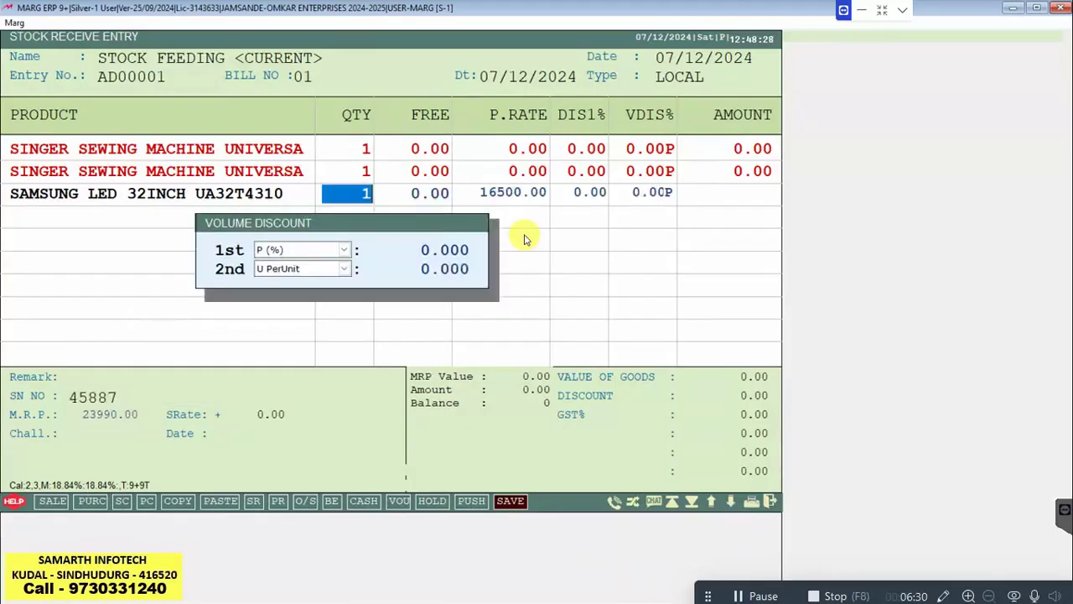
- Set the Samsung LED quantity to 2, keep its rate and discounts, and enter serial number 7899 for the second unit
type("2")
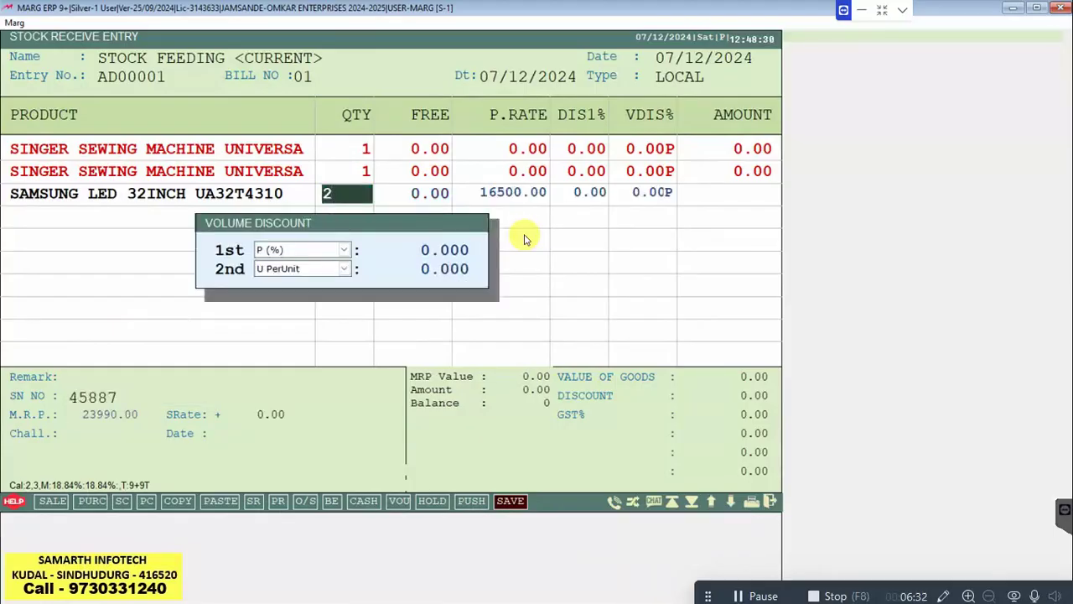
key("Return")
key("Return")
key("Return")
key("Return")
key("Return")
key("Return")
key("Return")
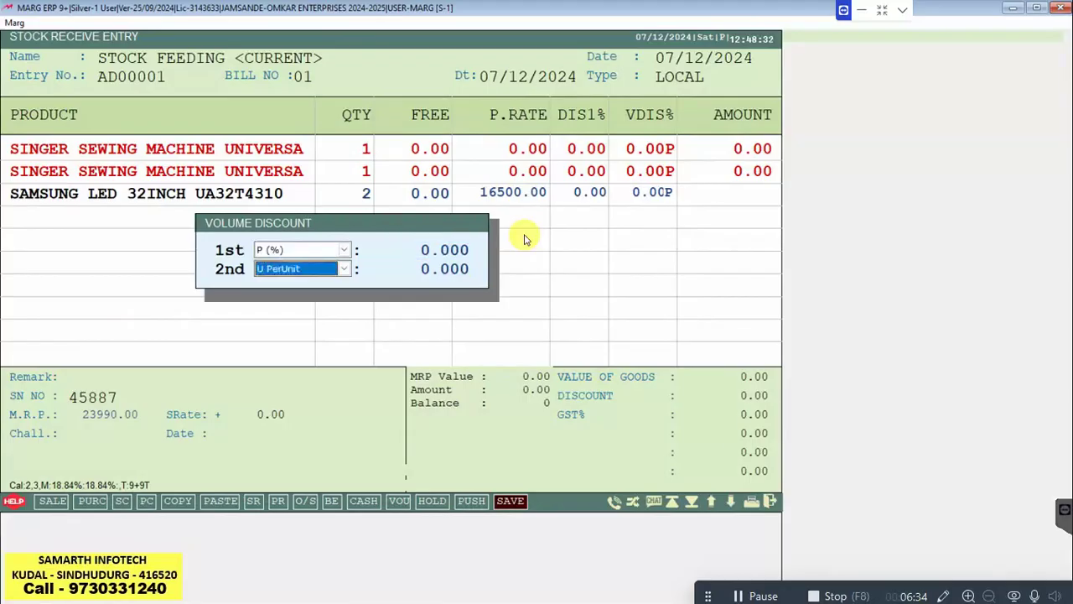
type("7899")
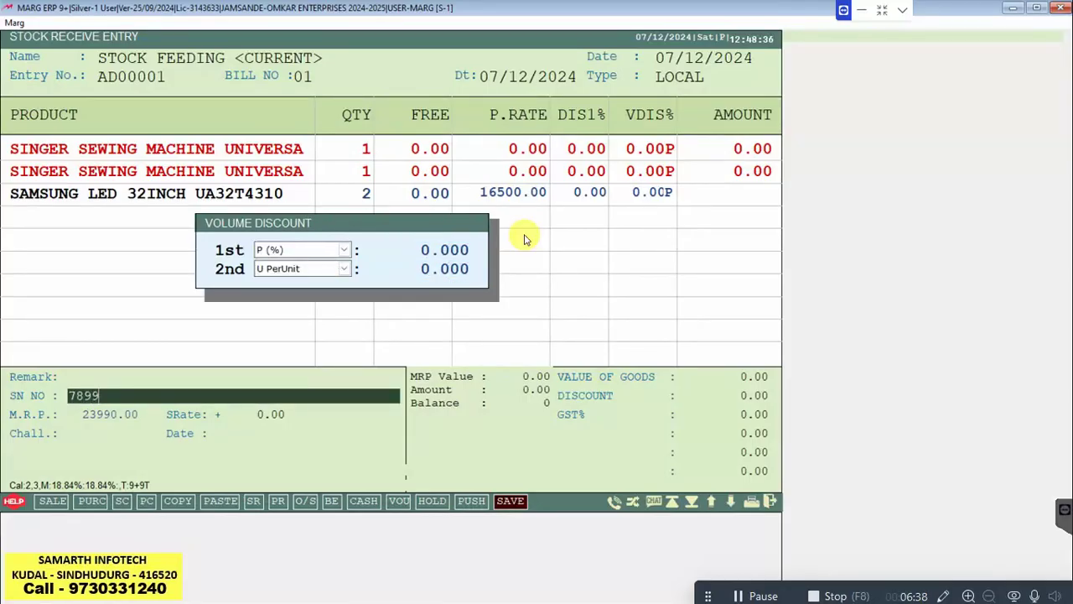
key("Return")
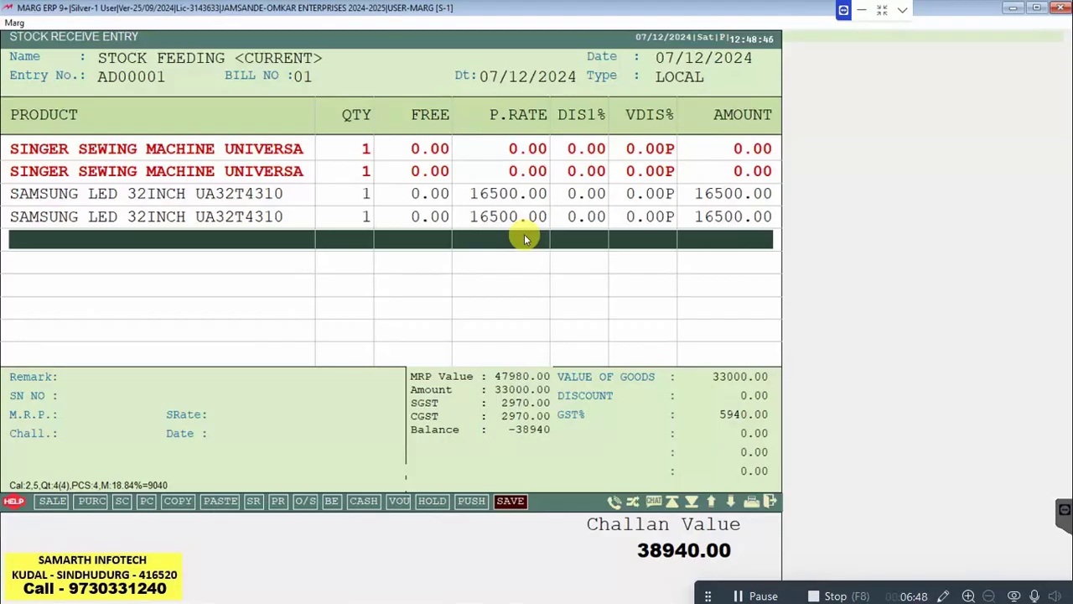
- Finish the product lines and accept the entry's discount, GST and other charges unchanged
left_click(510, 501)
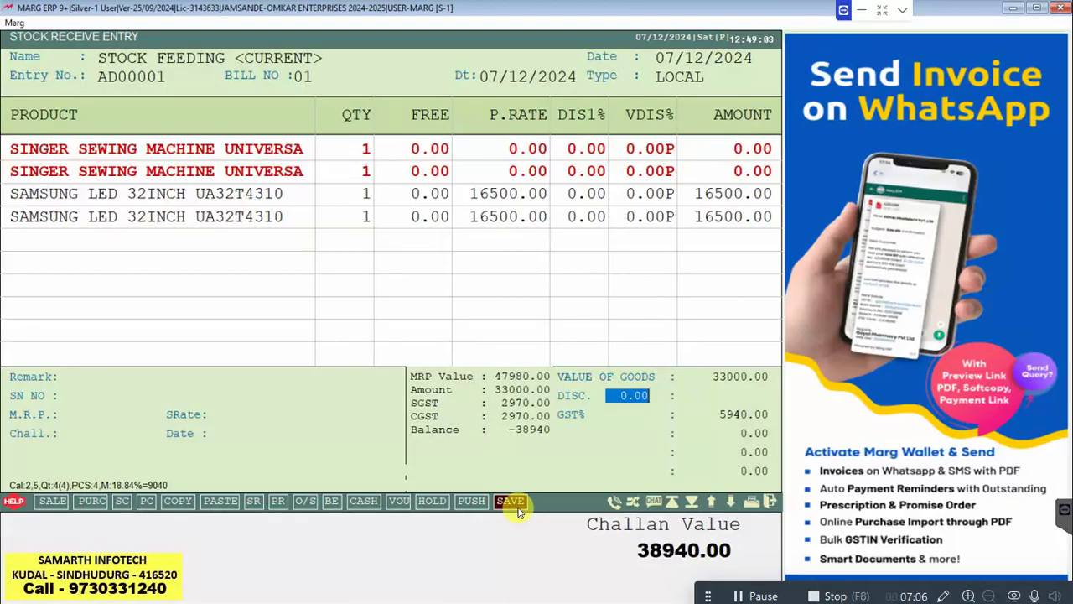
key("Return")
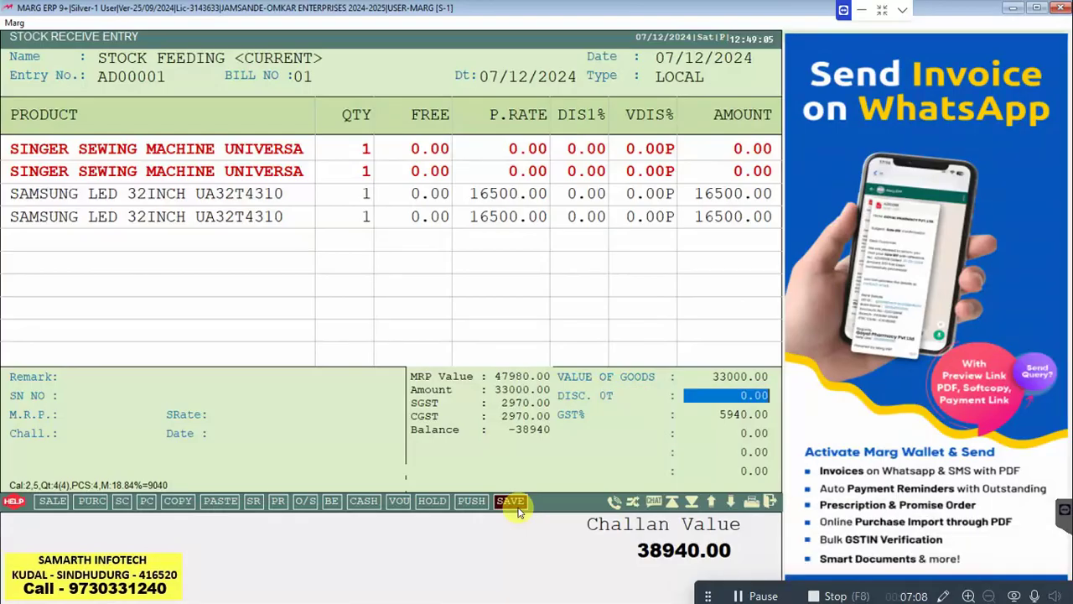
key("Return")
key("Return")
key("Return")
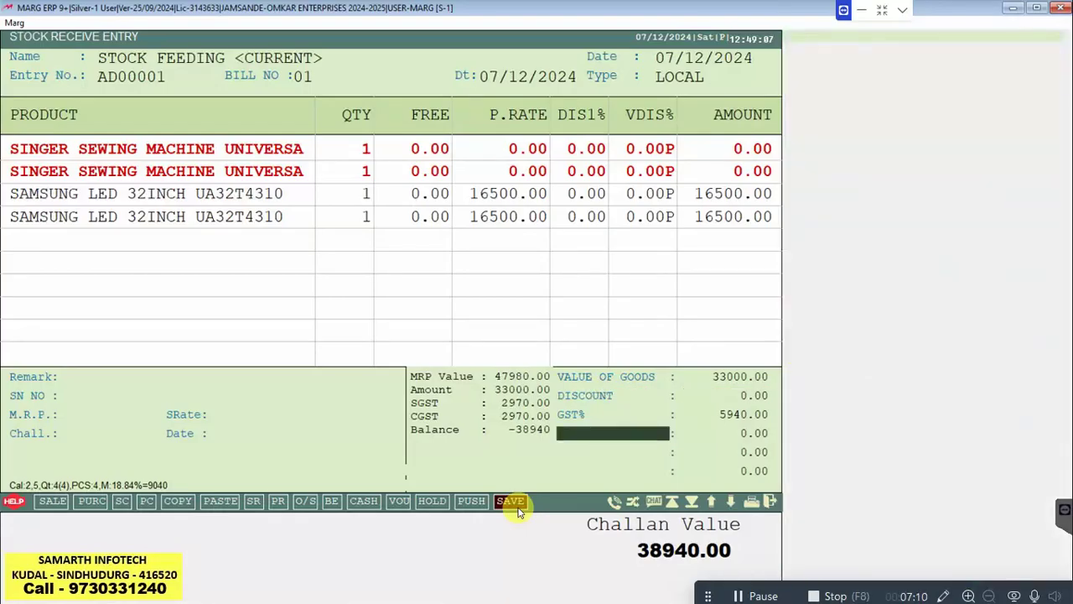
key("Return")
key("Return")
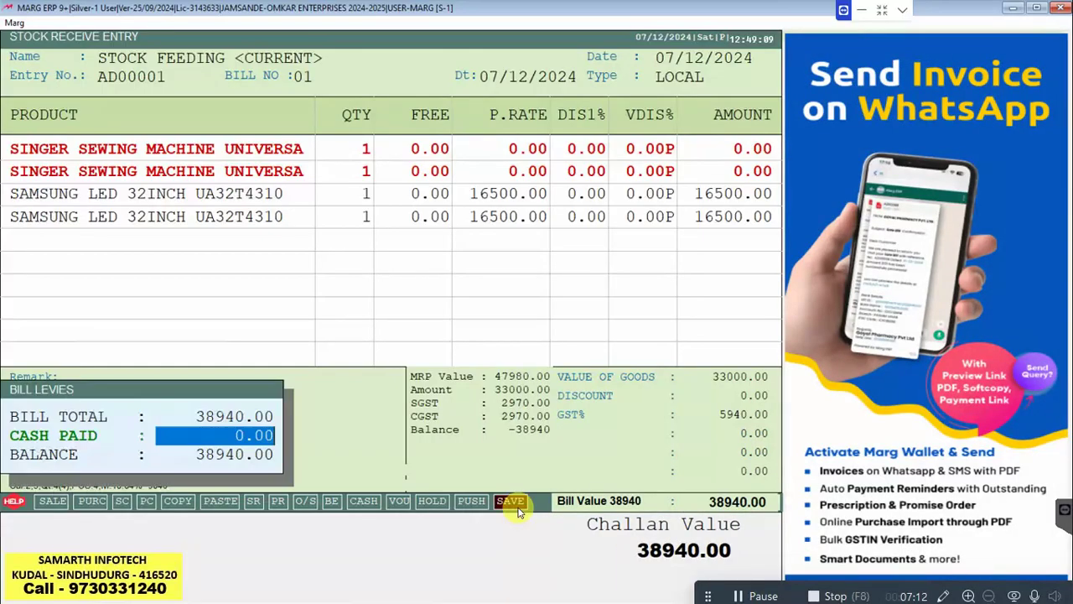
- Save the stock receive entry with cash paid at 0.00, skip the bill details and return to the main screen
left_click(517, 508)
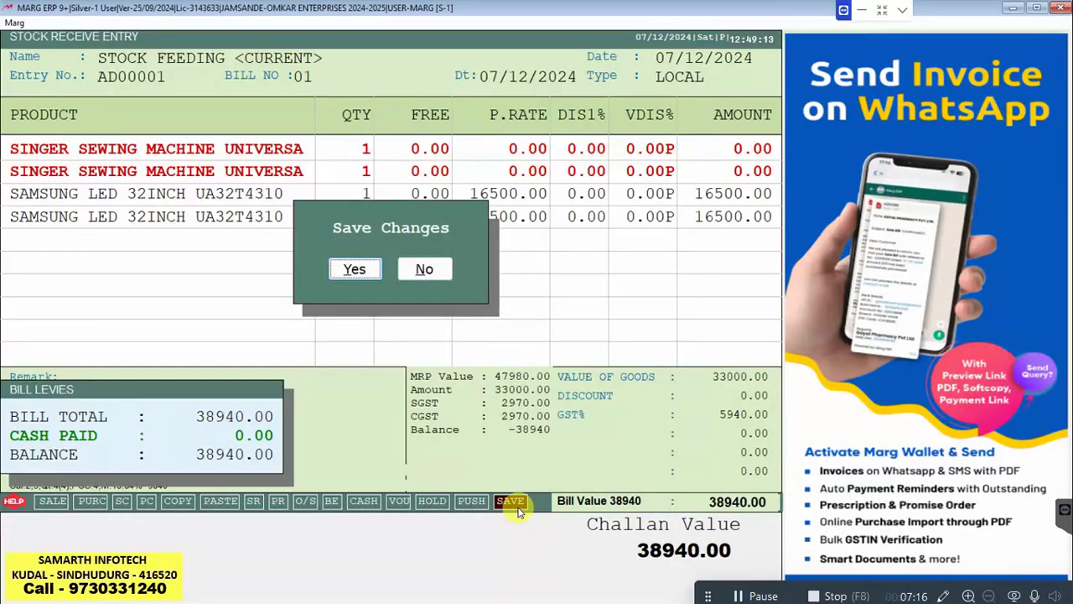
key("Return")
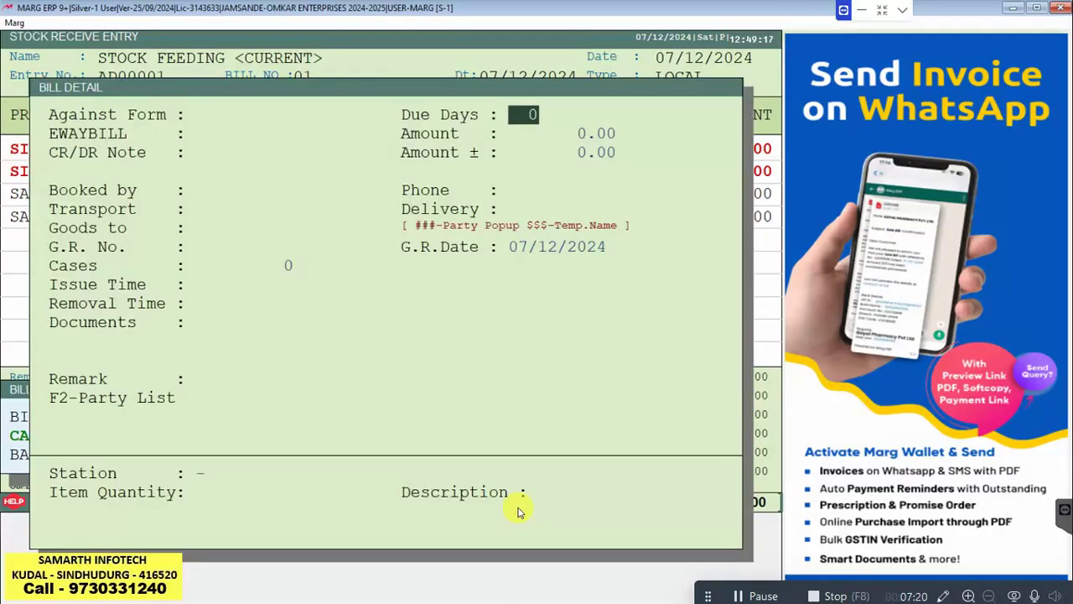
key("Escape")
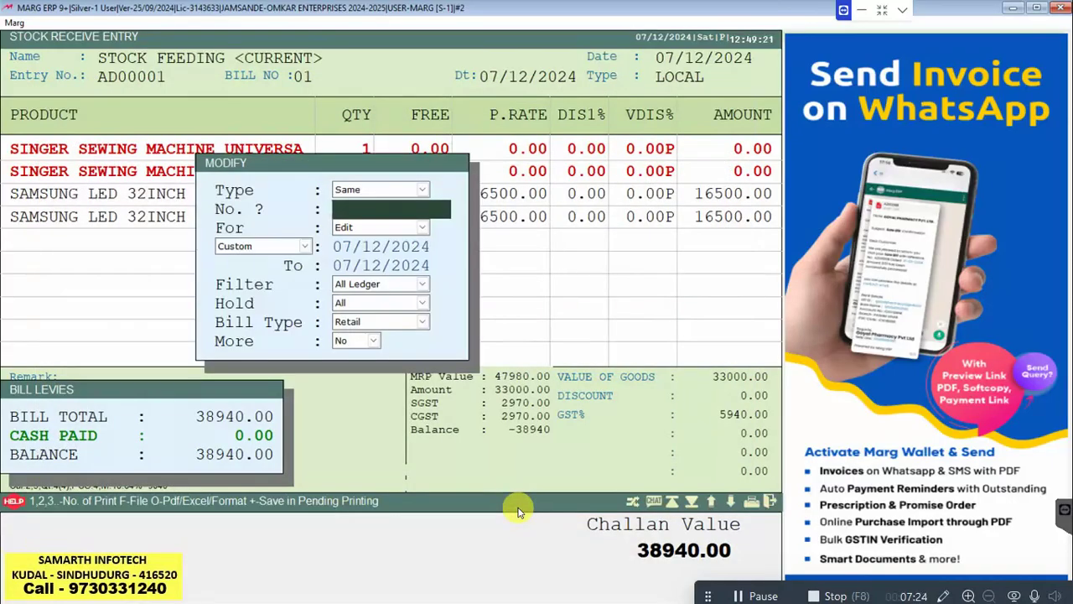
key("Escape")
key("Escape")
key("Escape")
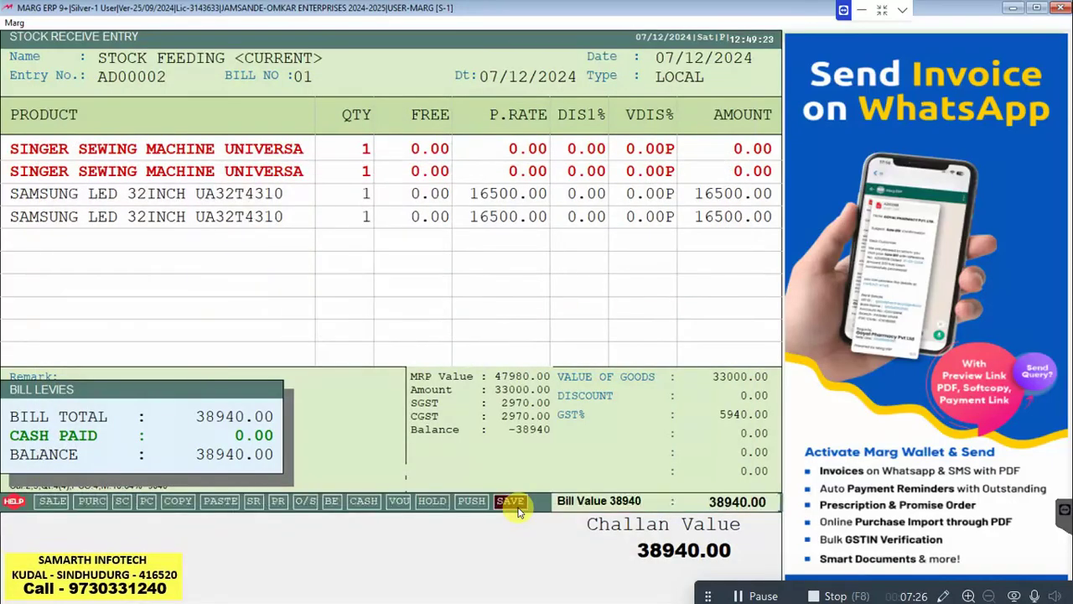
key("Escape")
key("Escape")
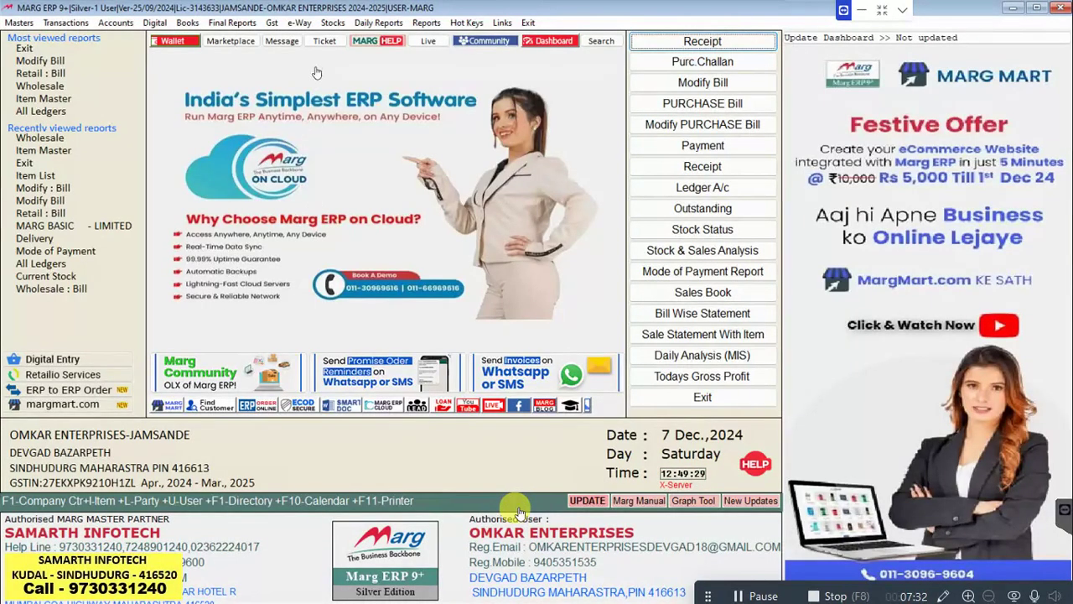
- Check the serial number detail of SINGER SEWING MACHINE UNIVERSAL SUPREME in the Current Stock report, and close the report
left_click(334, 24)
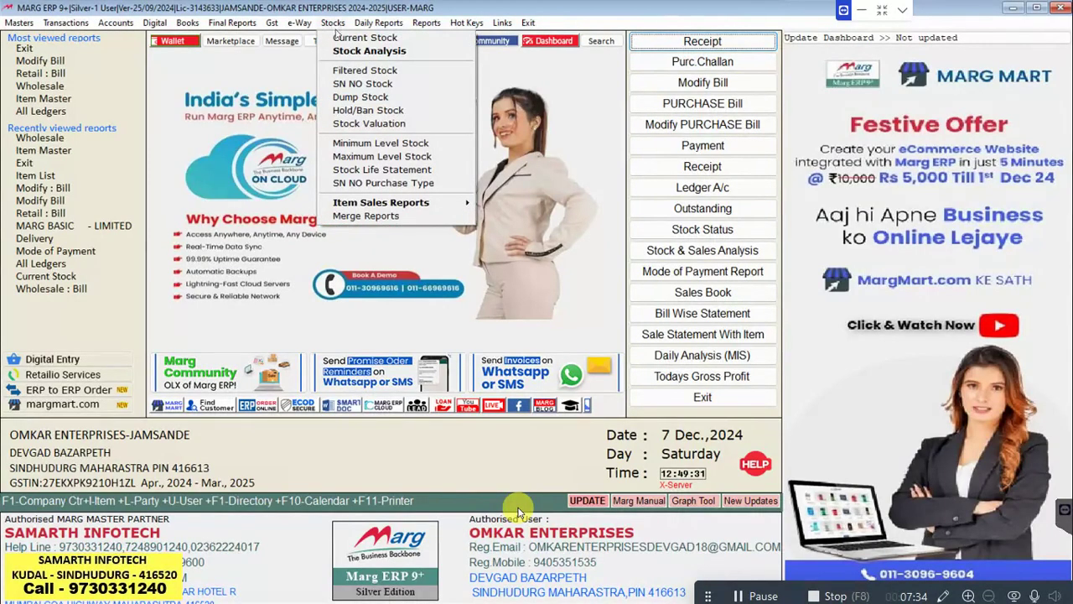
left_click(340, 39)
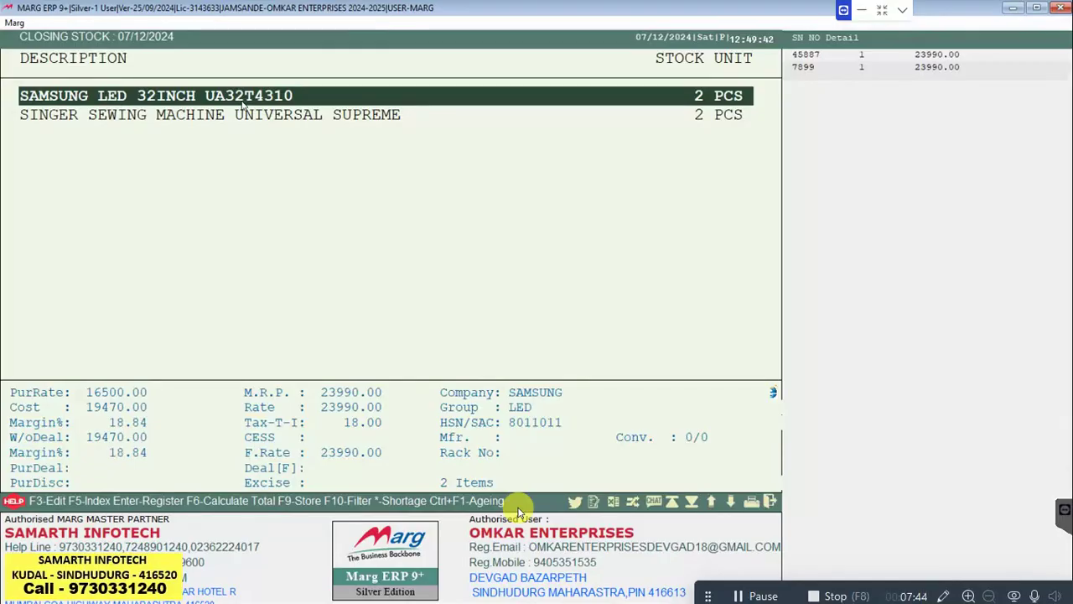
double_click(243, 115)
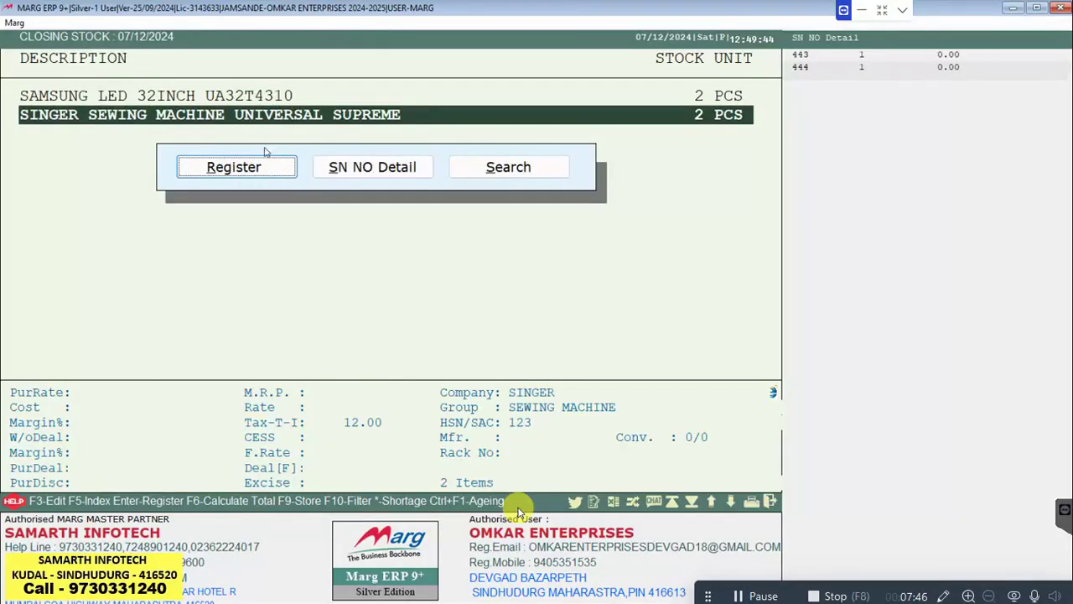
left_click(328, 174)
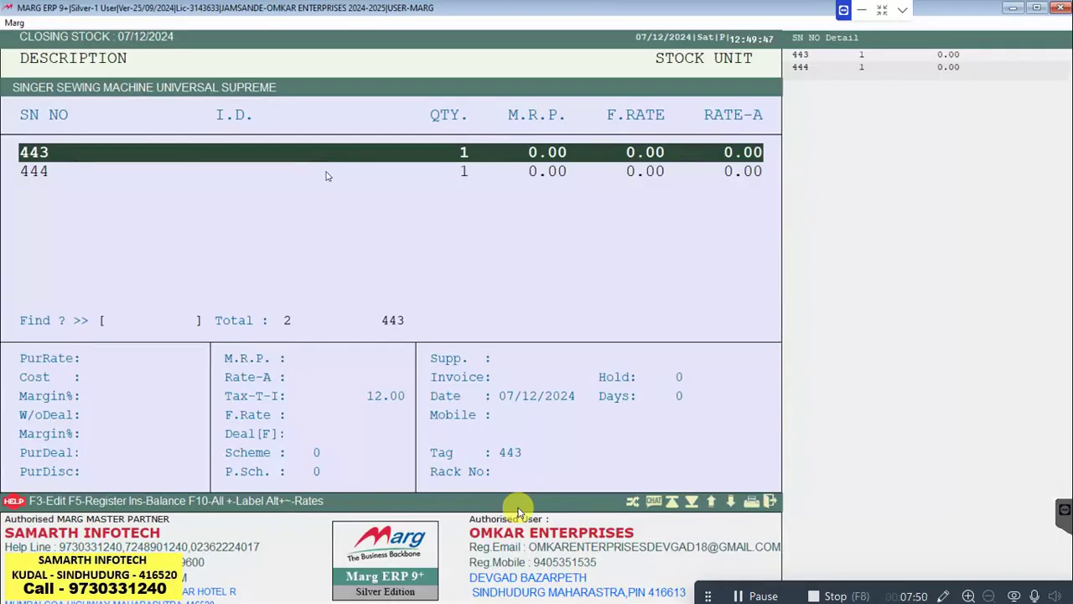
key("Escape")
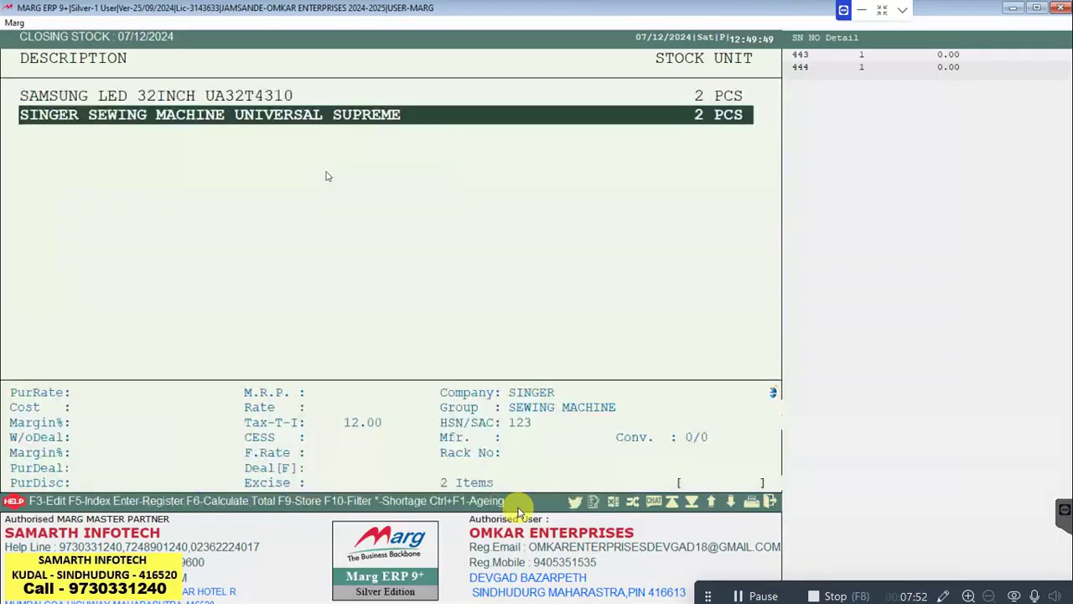
key("Escape")
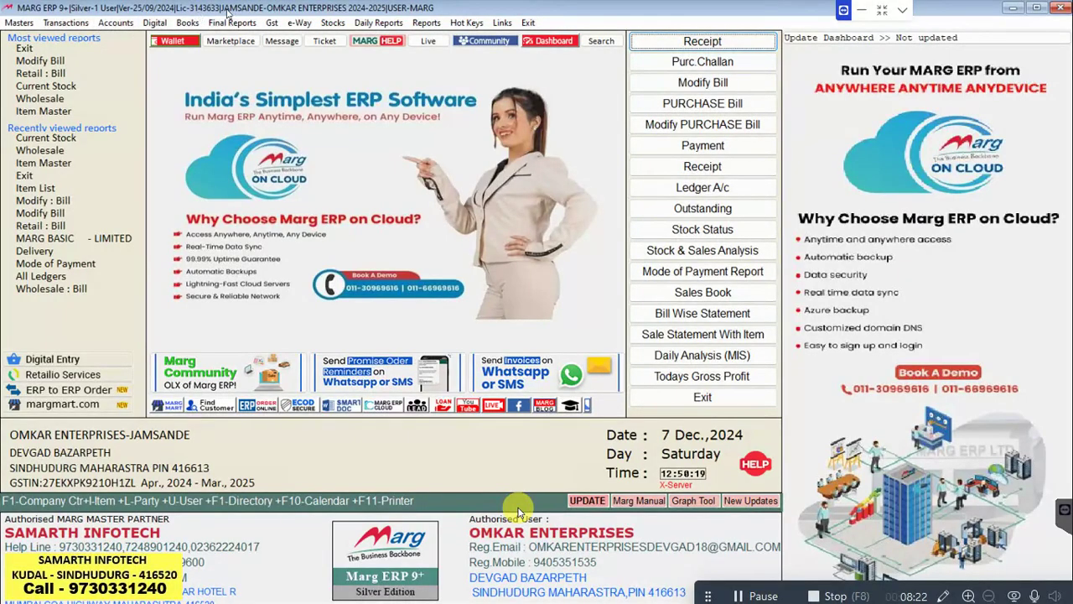
- Review SAMSUNG LED 32INCH UA32T4310 and its serial numbers in the Current Stock report, and close the report
left_click(344, 22)
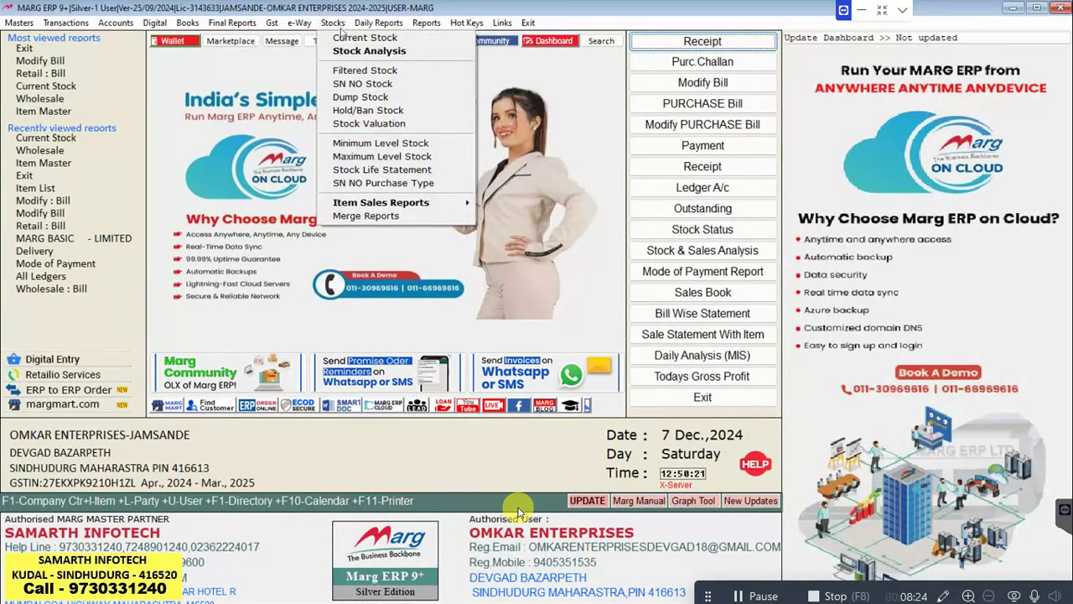
left_click(341, 38)
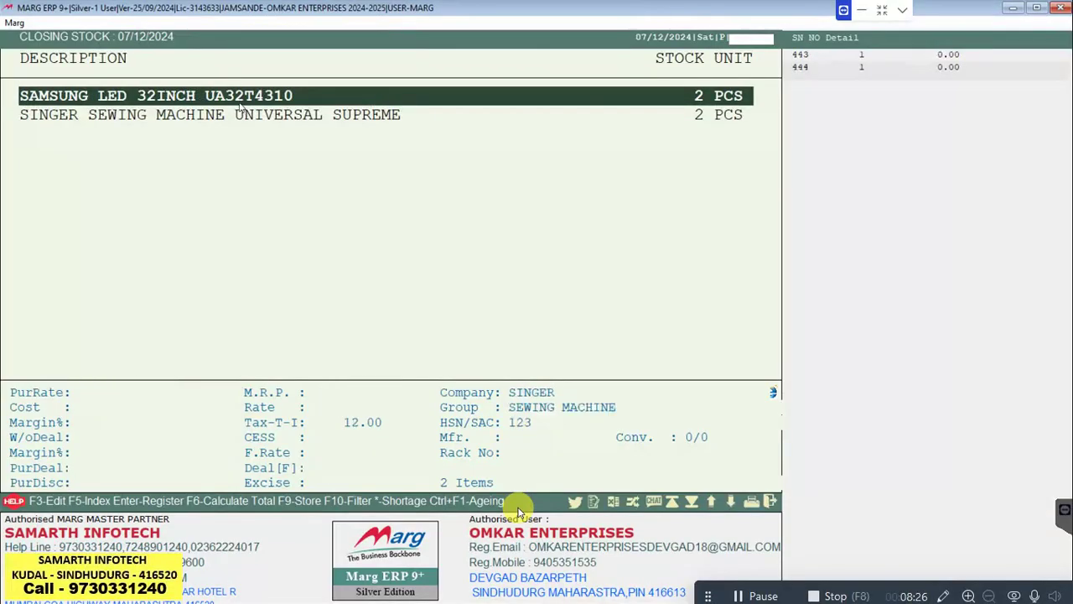
left_click(239, 103)
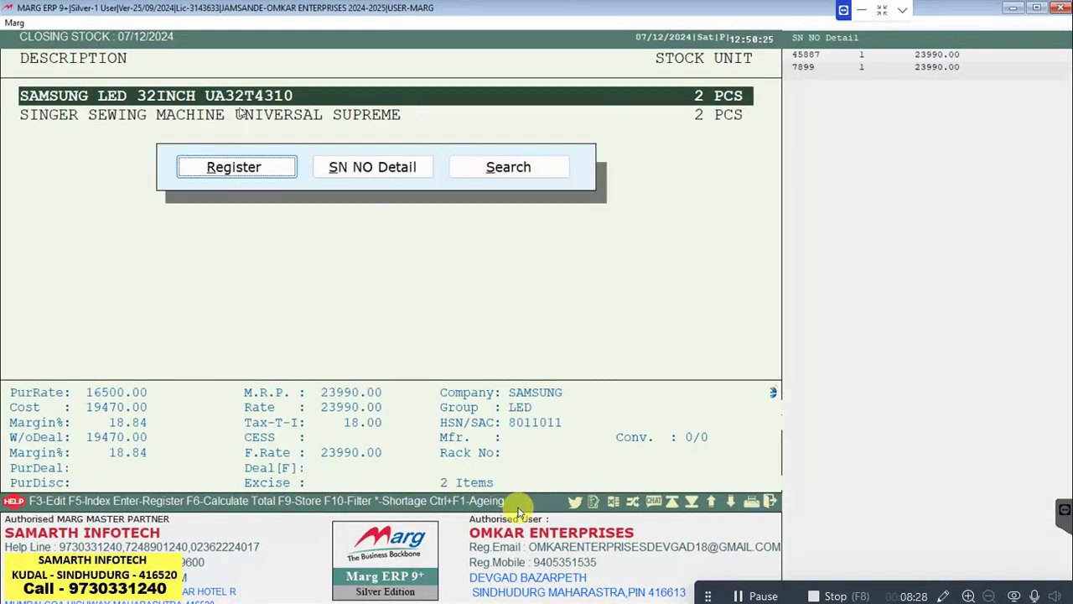
key("Escape")
key("Escape")
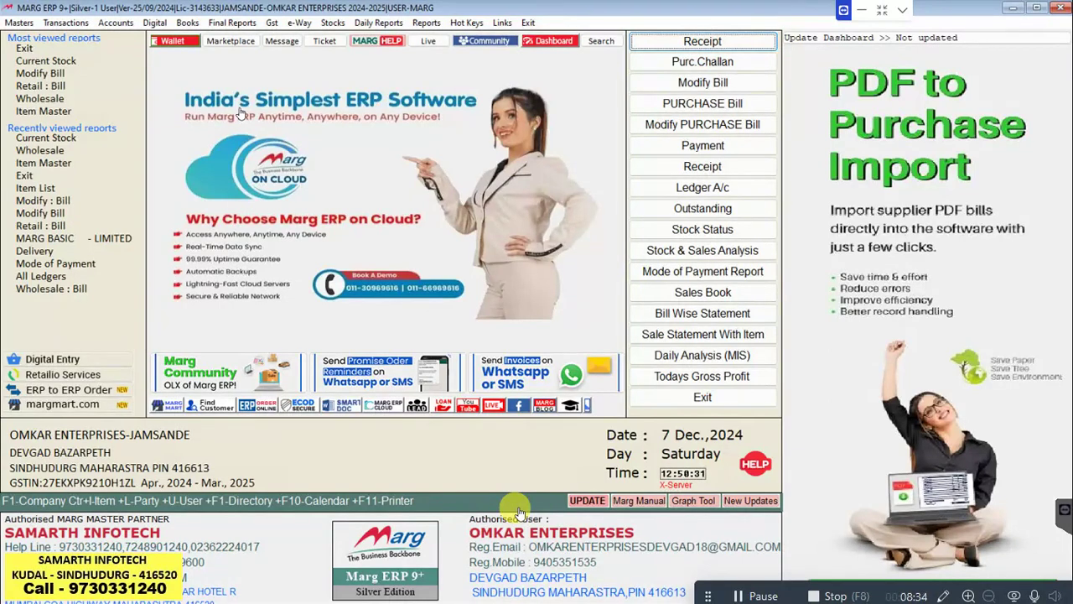
- List the stock receive entries dated 07/12/2024 for editing, keeping all ledgers, hold statuses and bill types
left_click(78, 22)
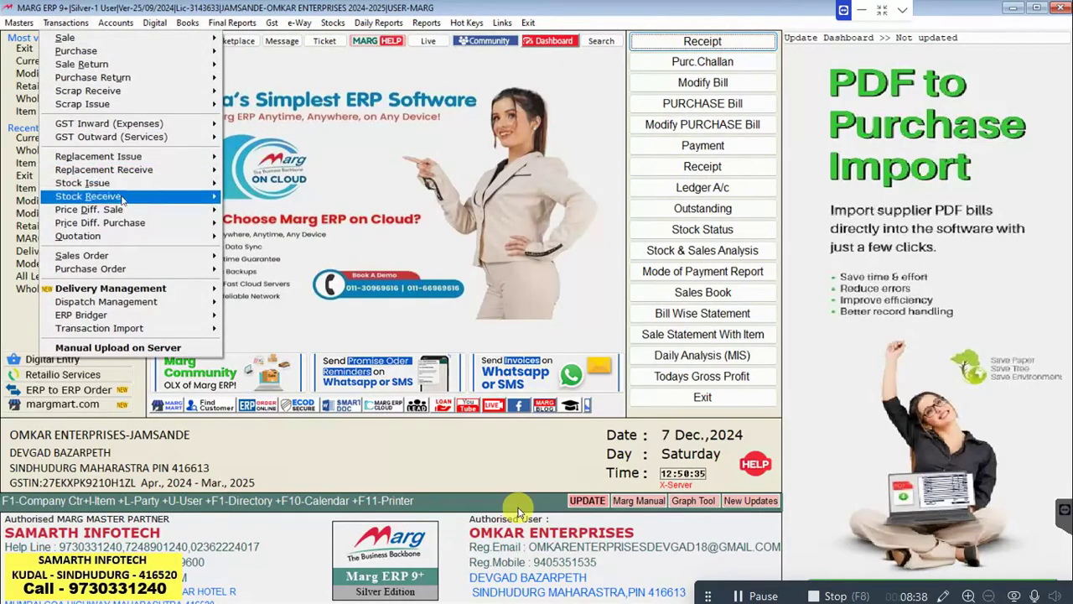
mouse_move(125, 198)
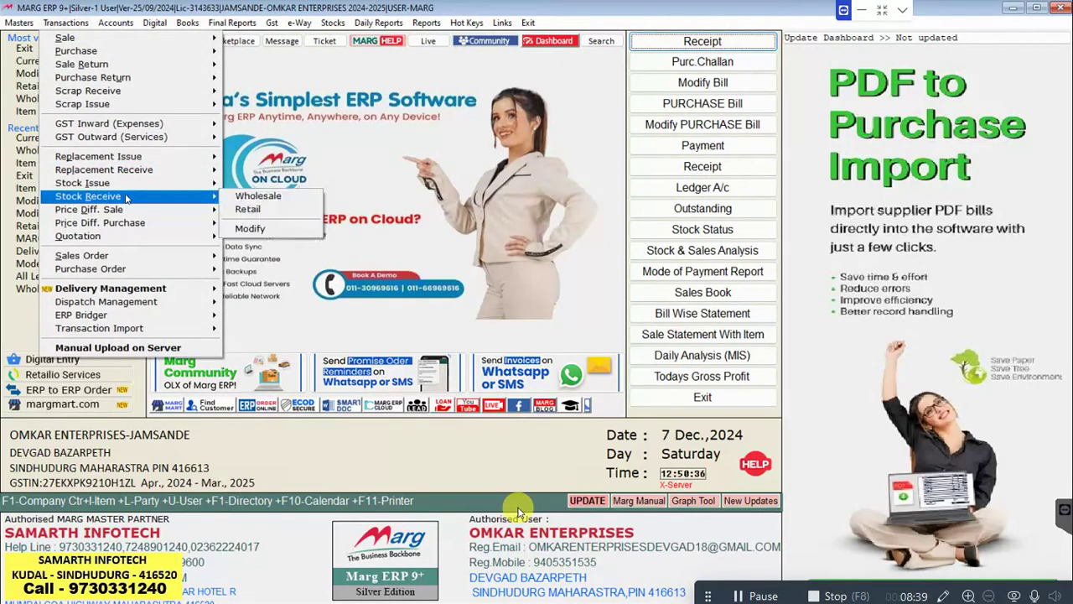
left_click(241, 229)
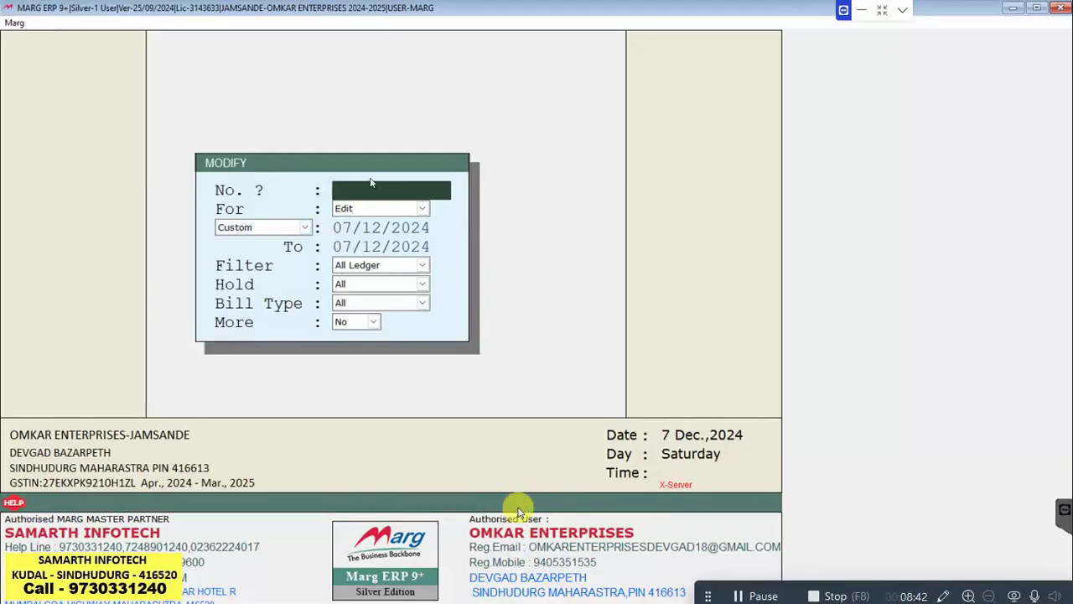
key("Return")
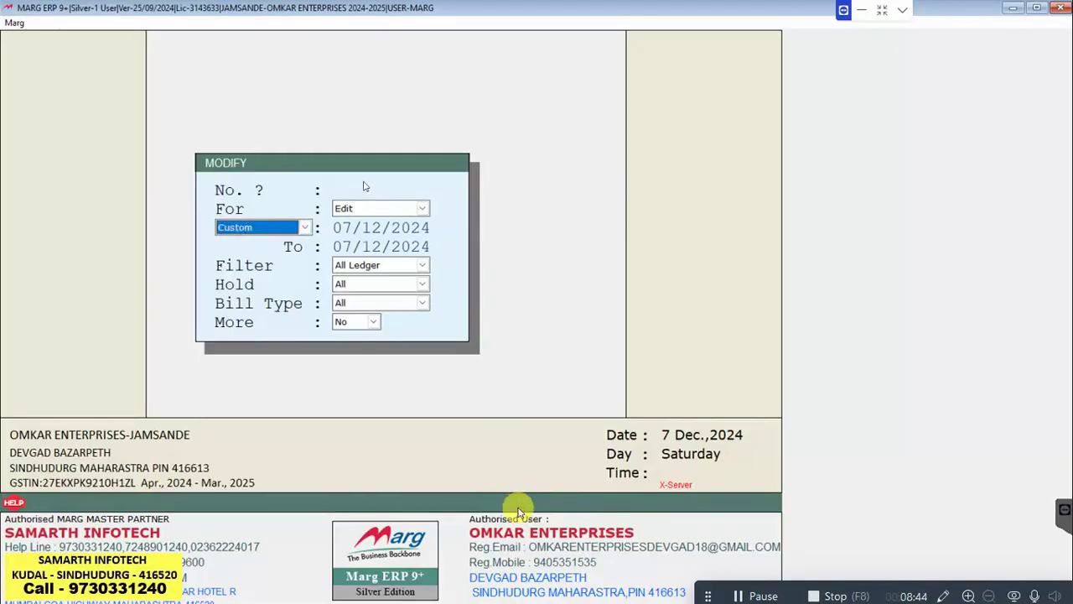
key("Return")
key("Return")
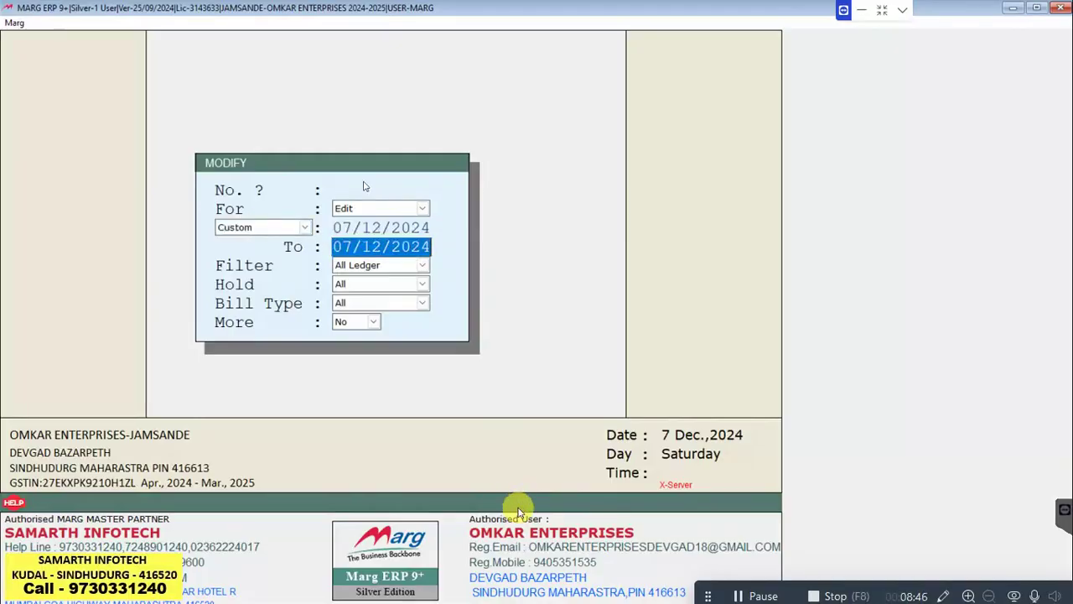
key("Up")
key("Return")
key("Return")
key("Return")
key("Return")
key("Return")
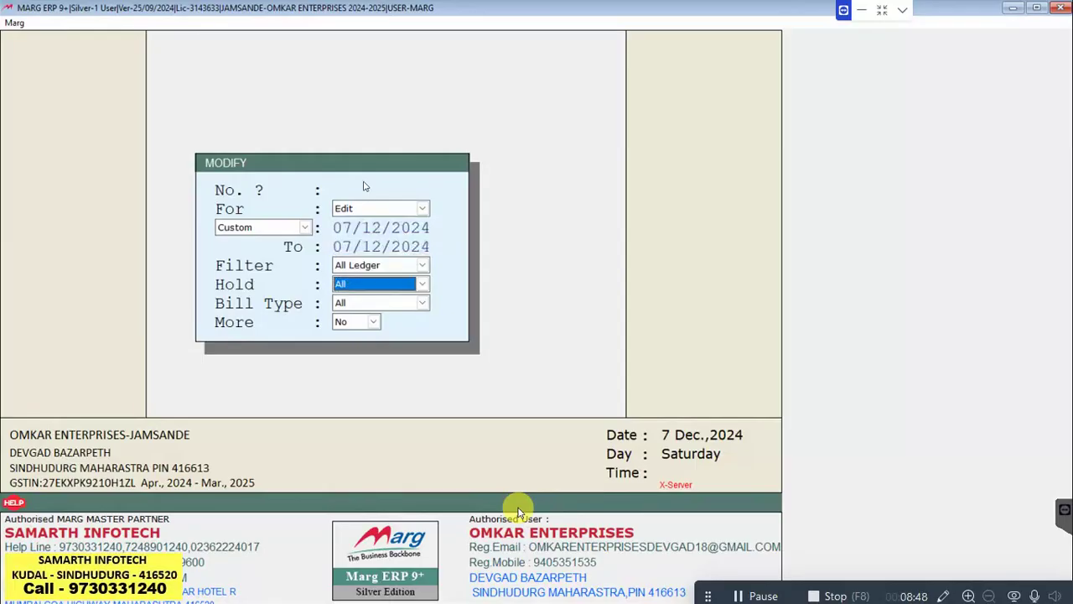
key("Return")
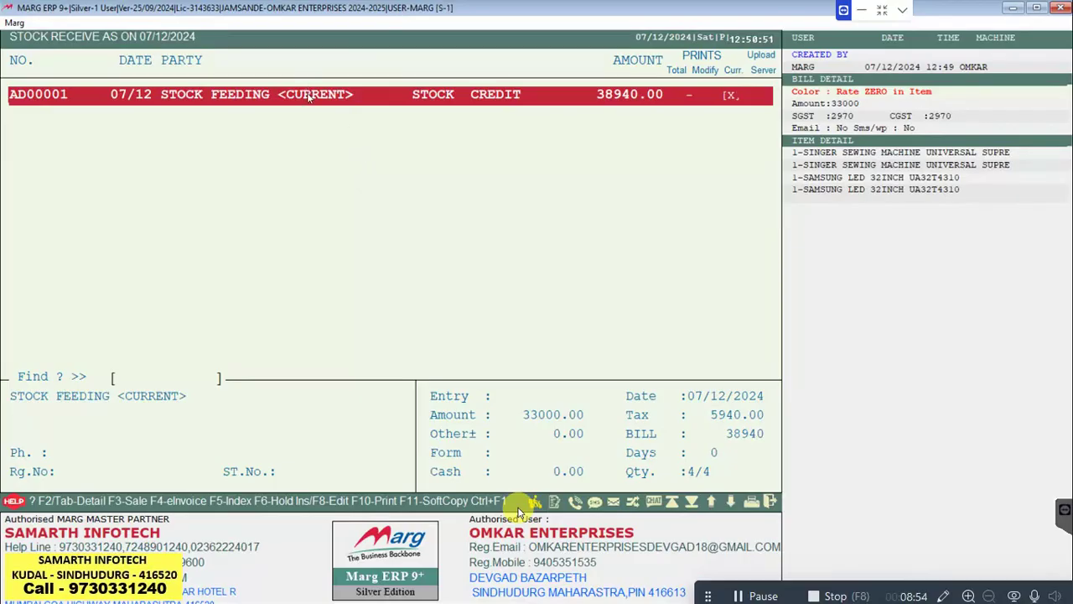
- Open the STOCK FEEDING <CURRENT> stock receive entry, delete its voucher with confirmation, and return to the main screen
key("Return")
key("Right")
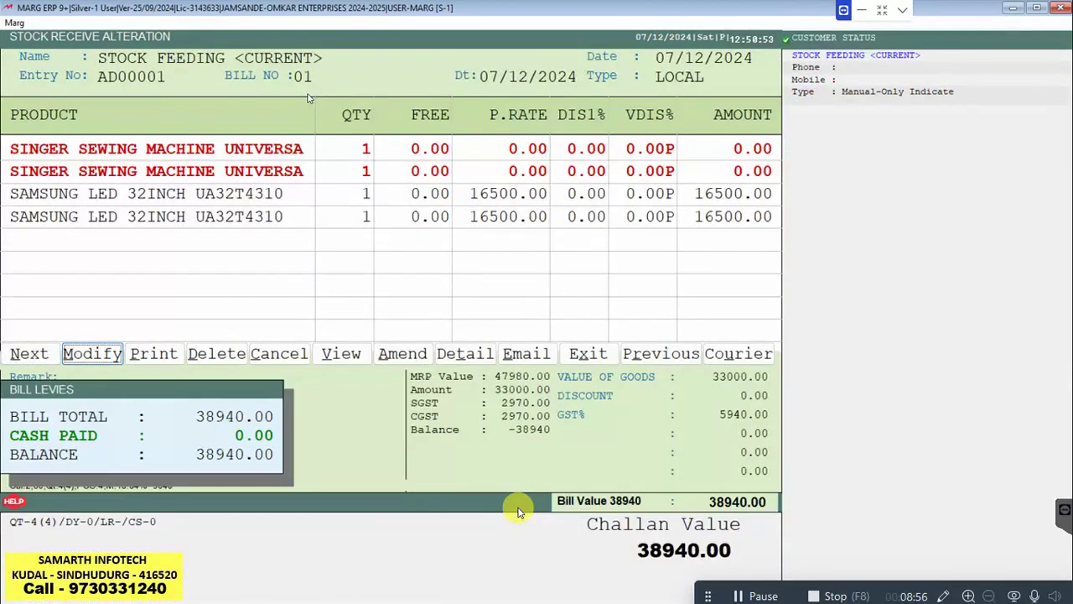
key("Left")
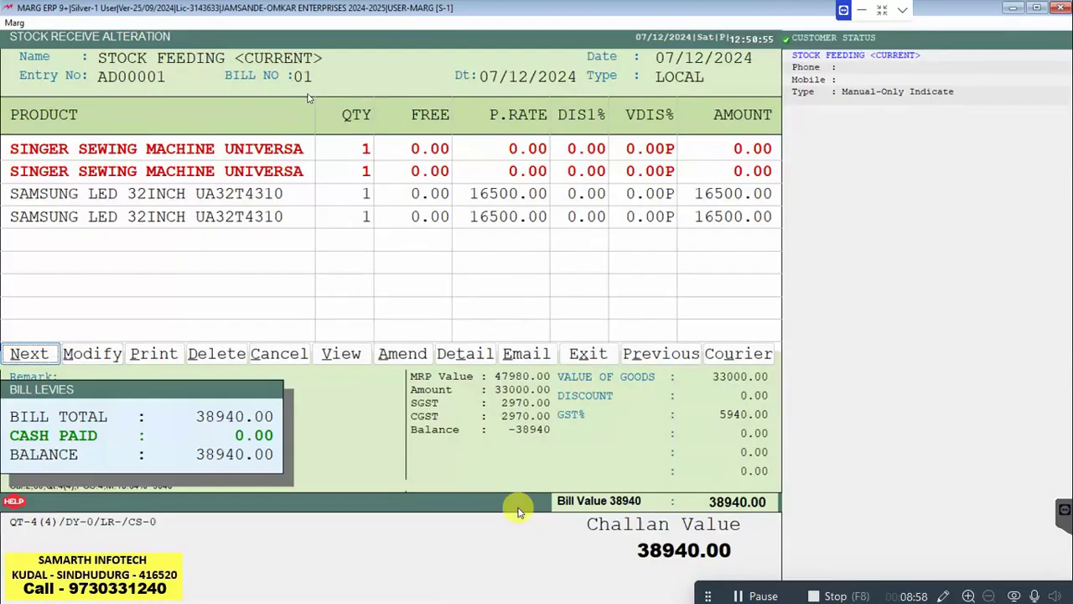
key("Right")
key("Right")
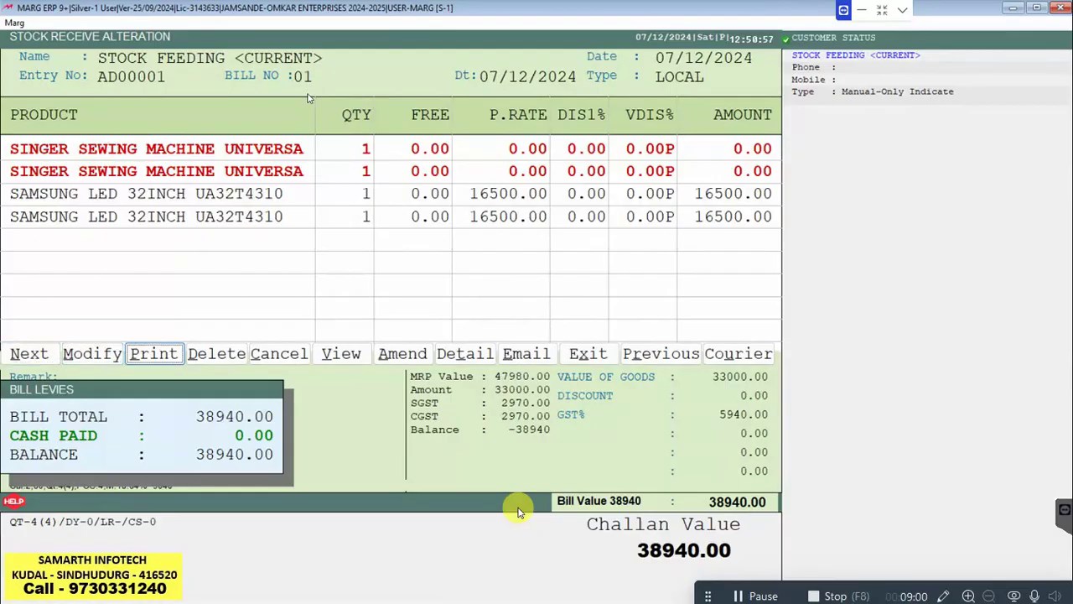
key("Right")
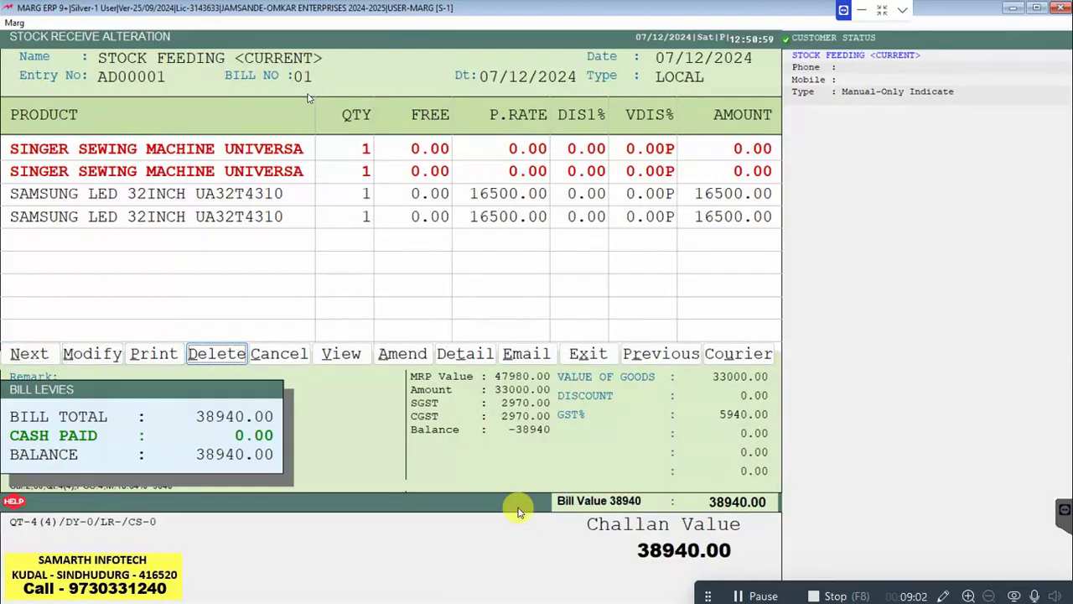
key("Return")
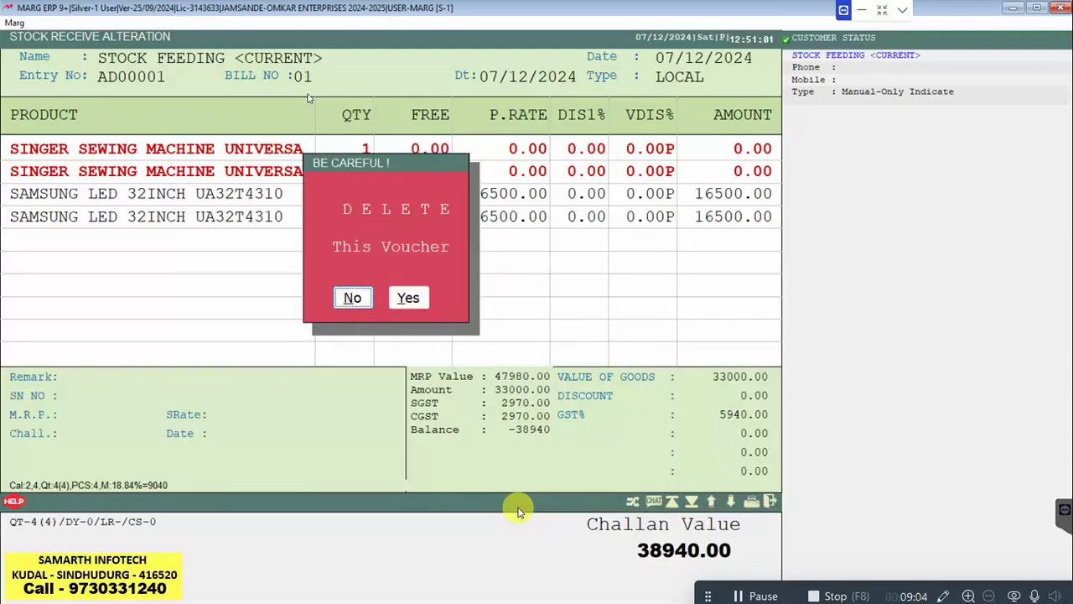
key("Right")
key("Return")
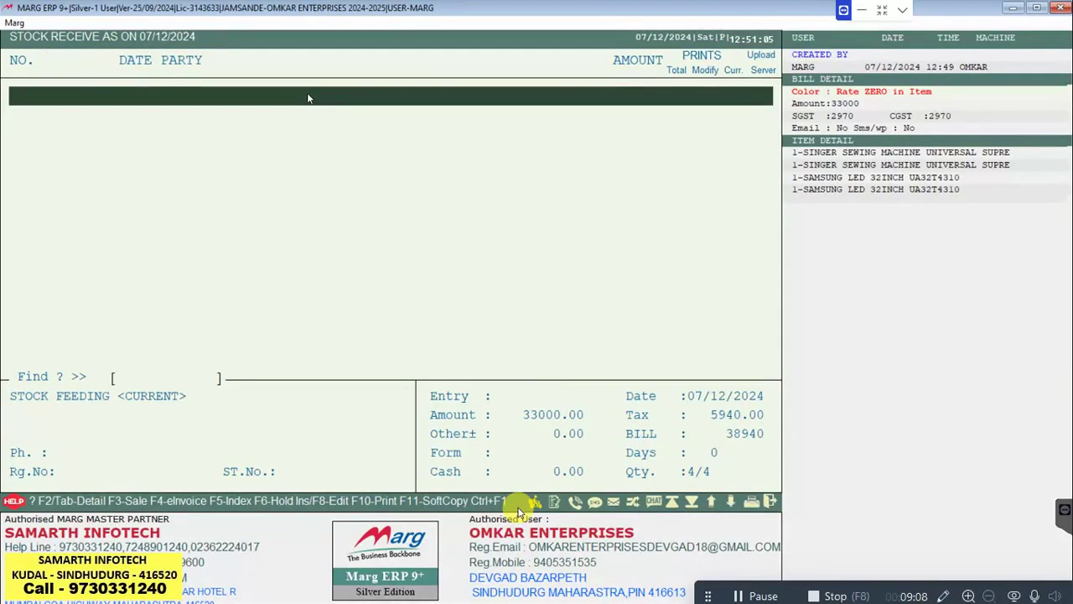
key("Escape")
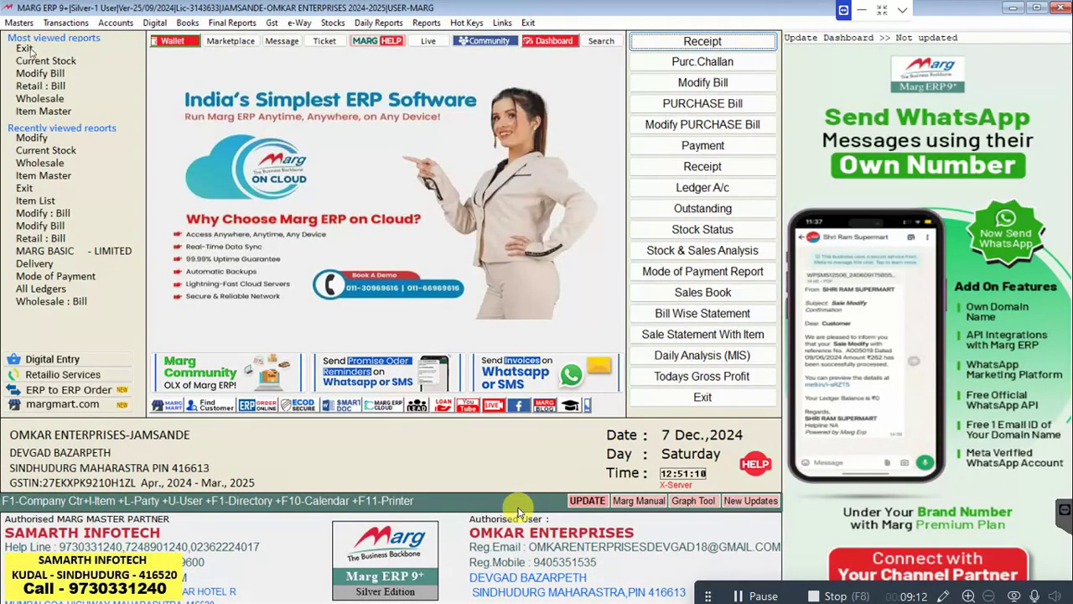
- Check both items in the Current Stock report, view the register options for SINGER SEWING MACHINE UNIVERSAL SUPREME, and close the report
left_click(334, 23)
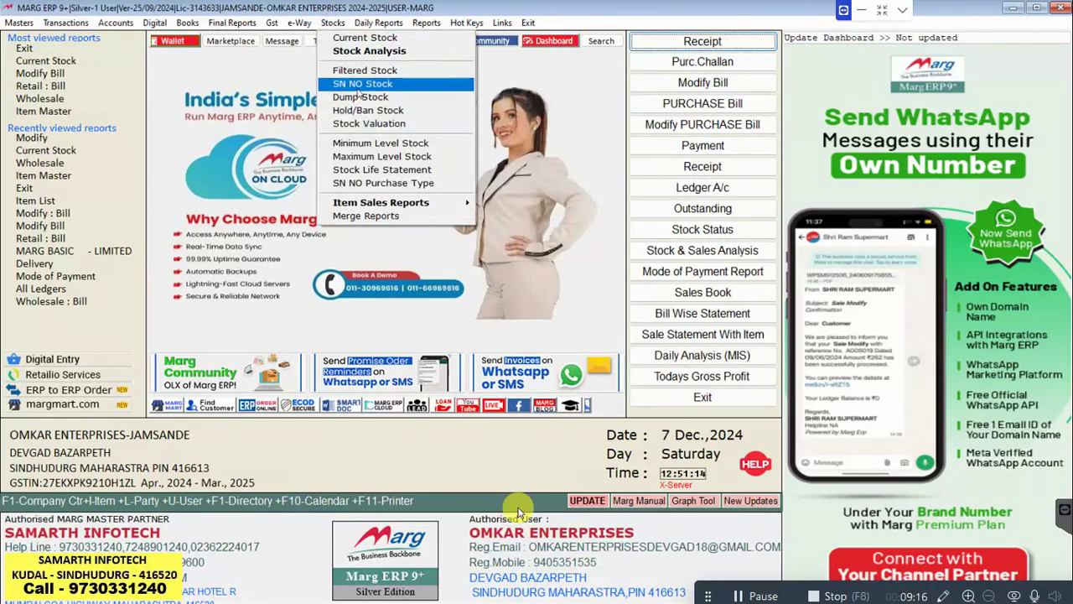
left_click(363, 38)
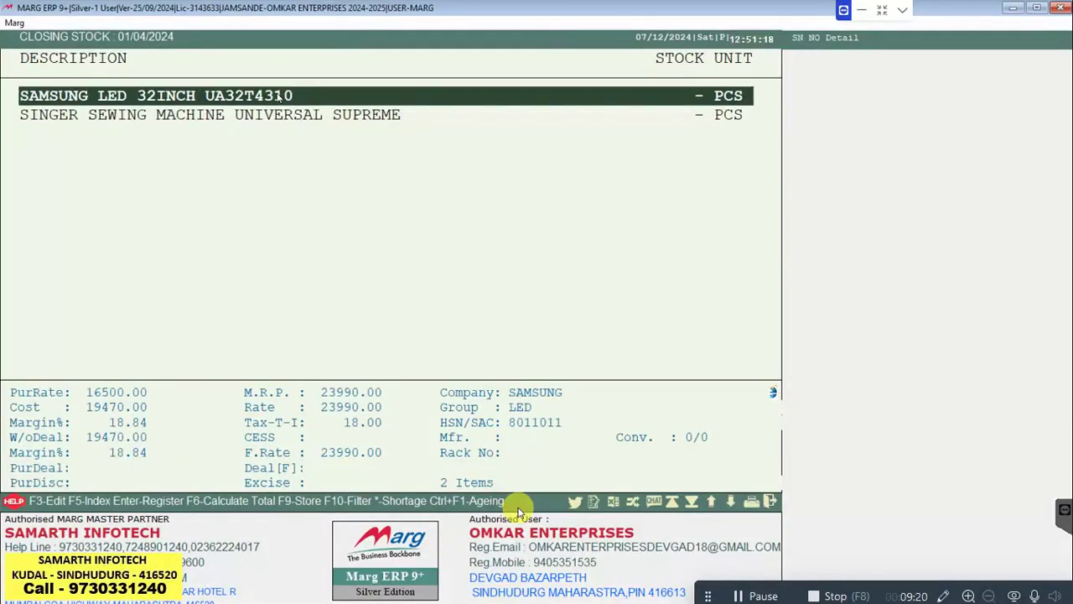
double_click(645, 115)
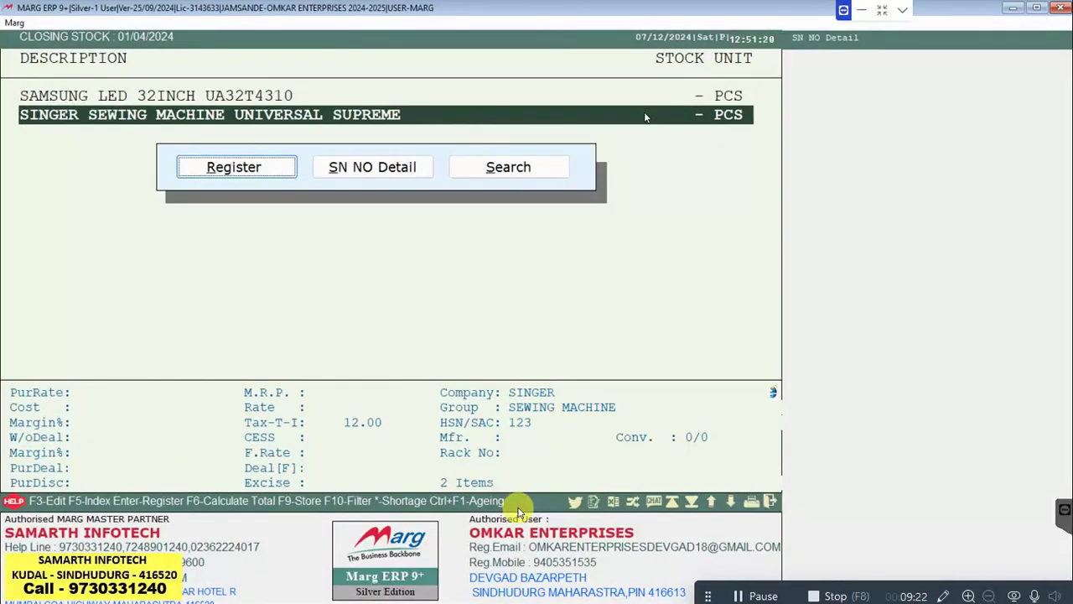
left_click(278, 173)
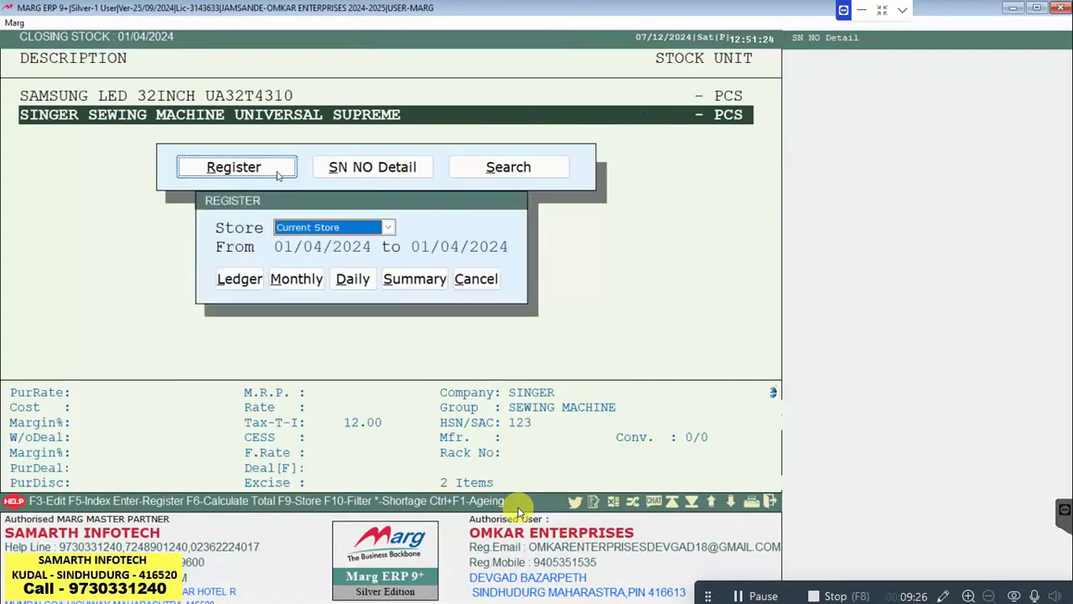
key("Escape")
key("Escape")
key("Escape")
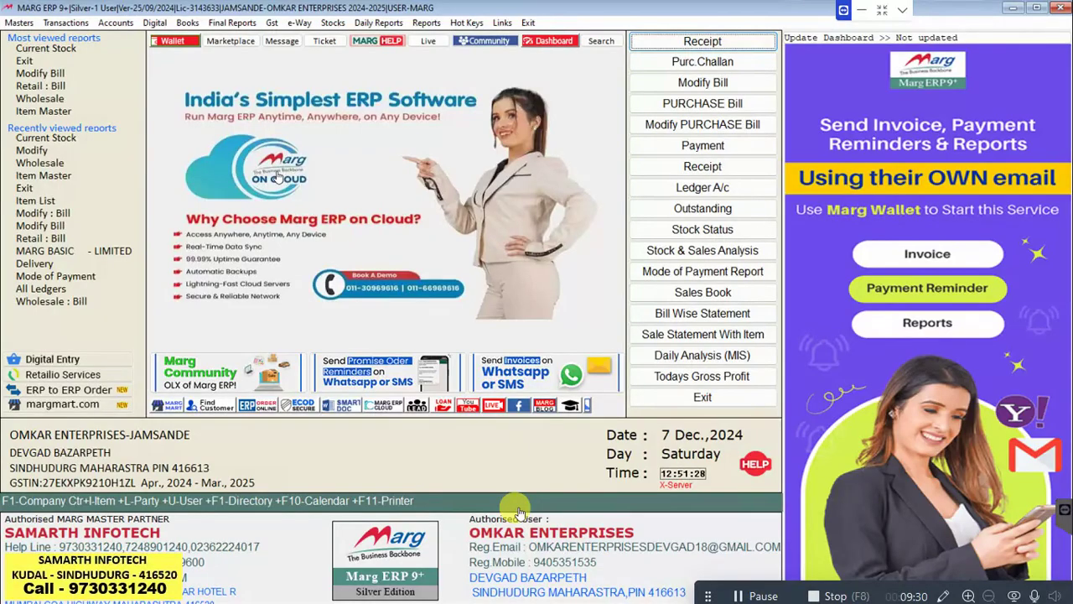
- Start a new wholesale stock receive entry
left_click(62, 24)
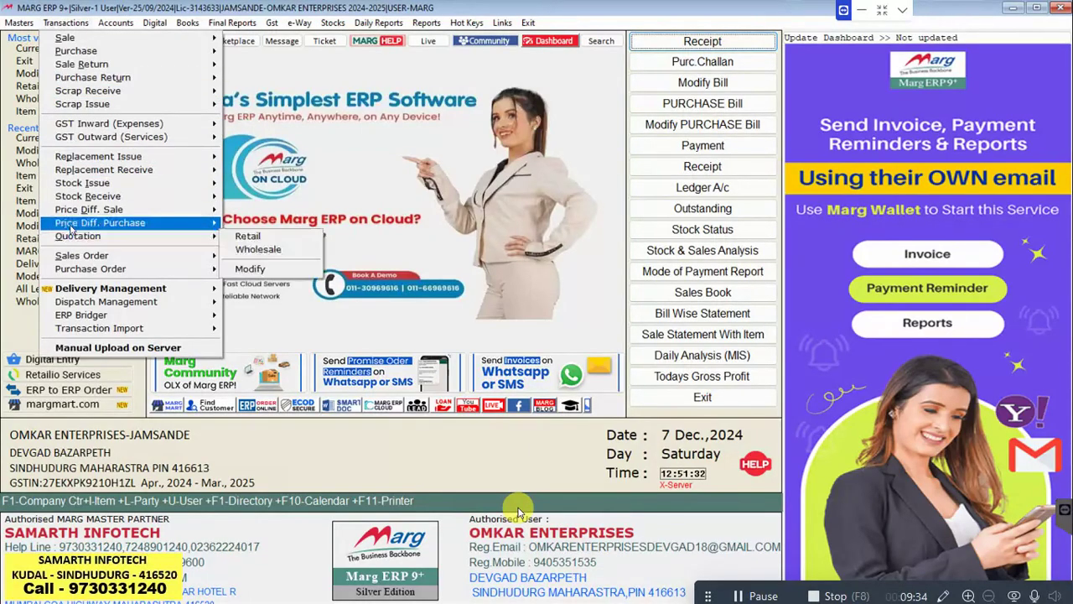
mouse_move(72, 197)
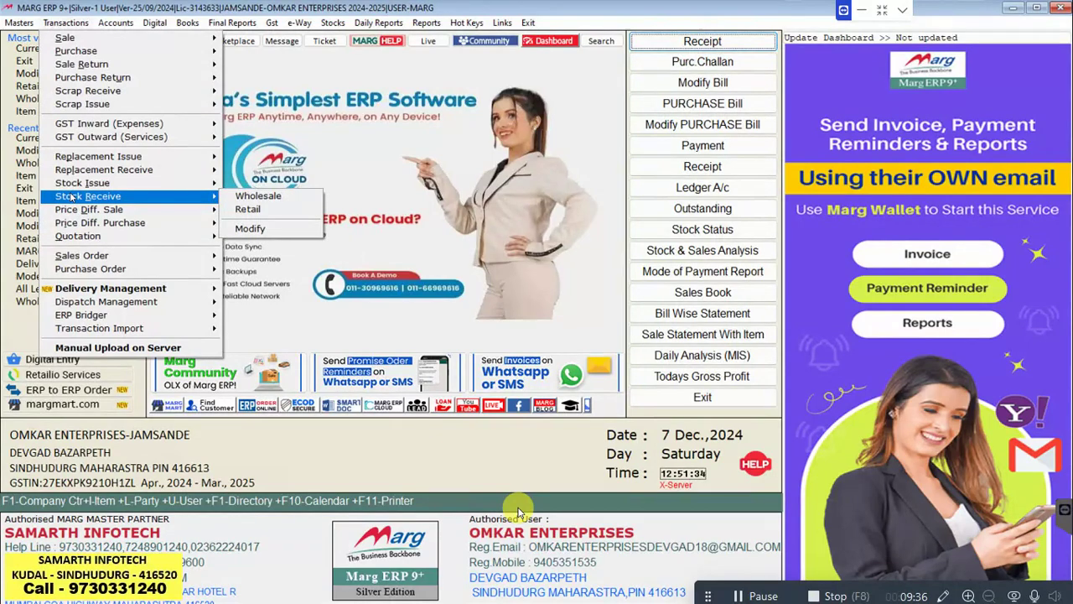
left_click(256, 201)
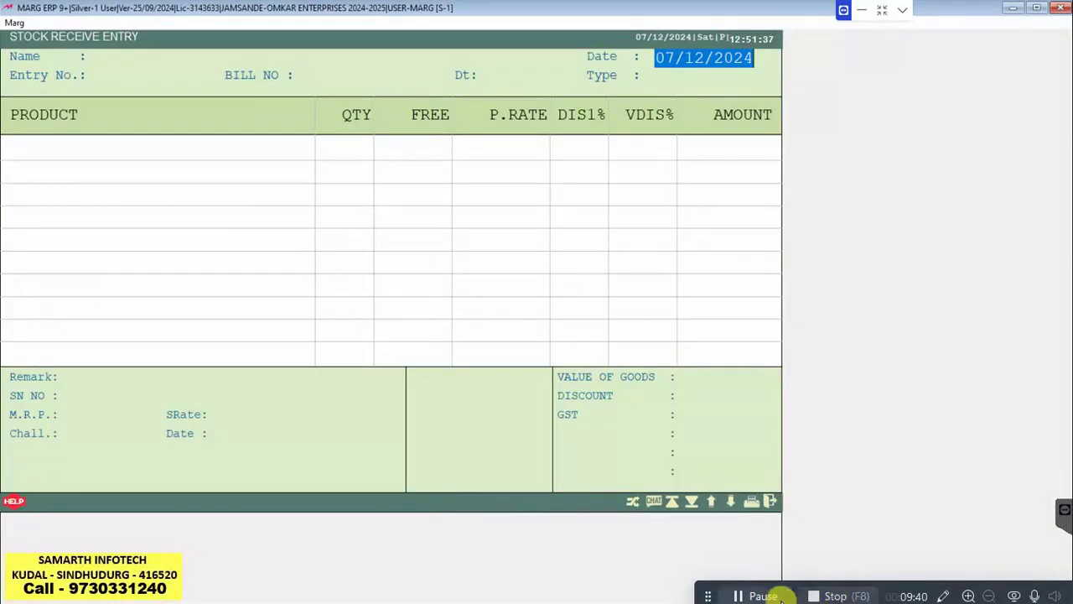